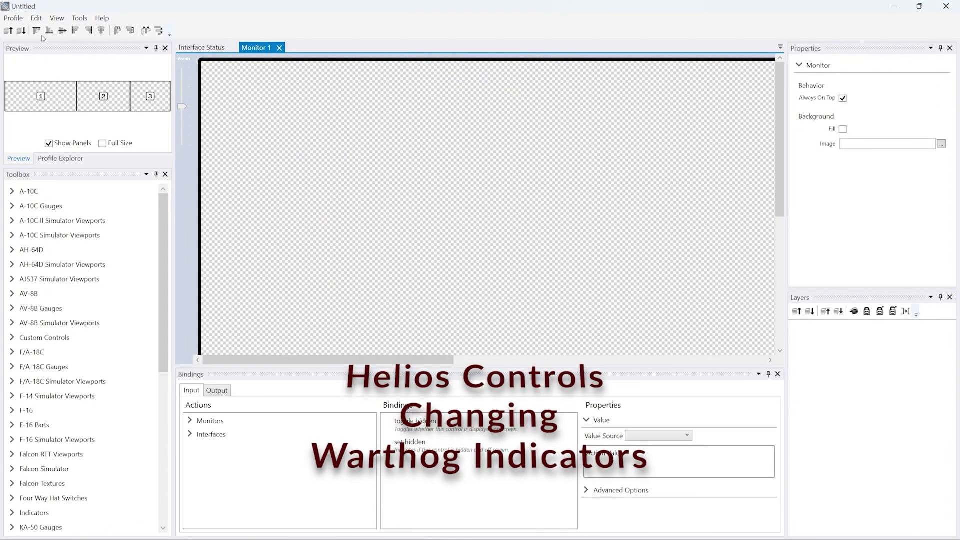
# Add the Throttle - HOTAS Warthog interface to the profile
pyautogui.click(15, 19)
pyautogui.click(44, 86)
pyautogui.scroll(-12, 475, 230)
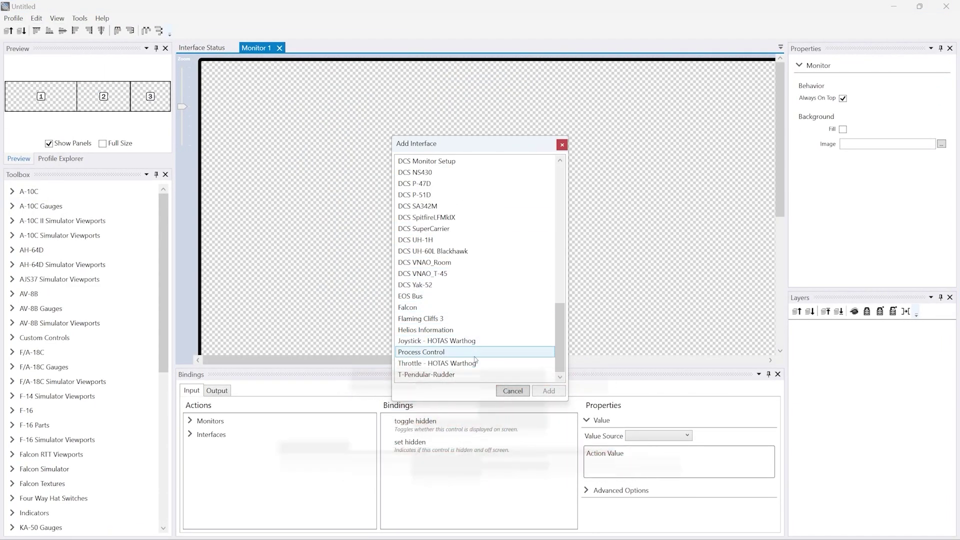
pyautogui.click(450, 363)
pyautogui.click(548, 391)
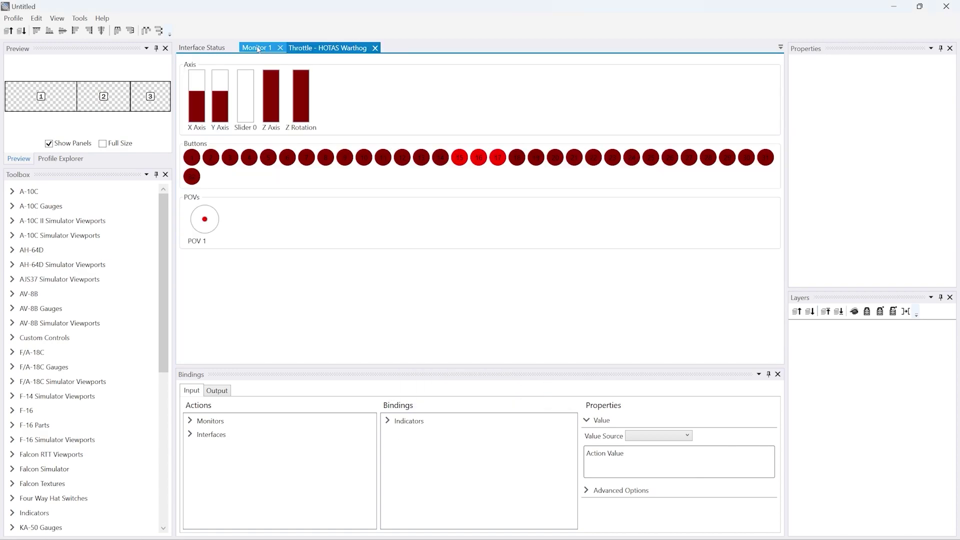
# Open Monitor 2 from the Preview panel for editing
pyautogui.doubleClick(103, 96)
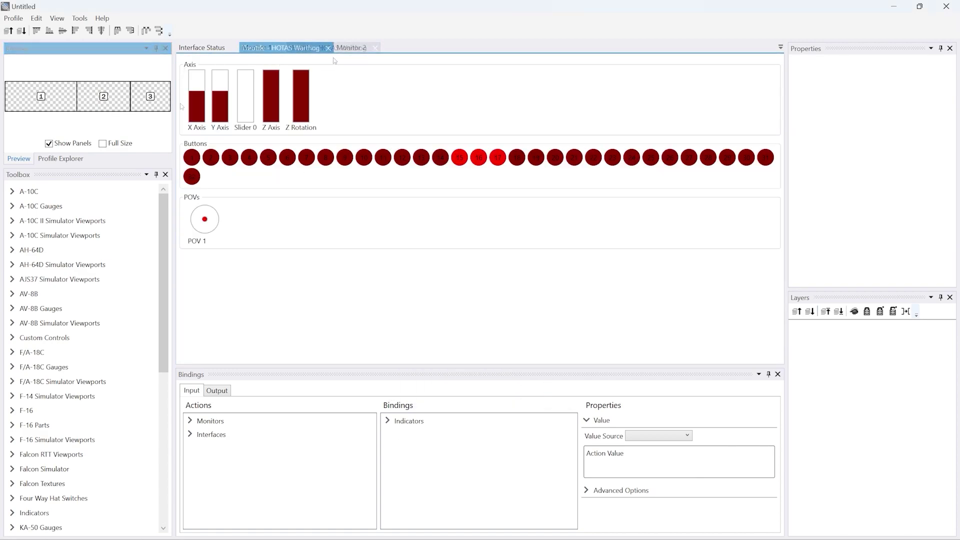
pyautogui.scroll(-8, 97, 405)
pyautogui.scroll(-4, 97, 405)
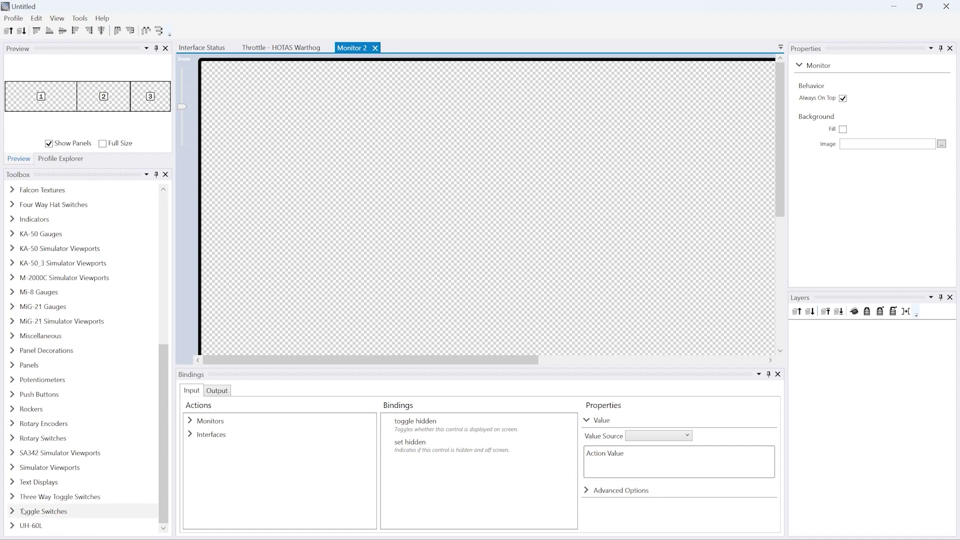
# Place a Rotary - Knob 3 at the top-left of Monitor 2 and add a position
pyautogui.click(13, 438)
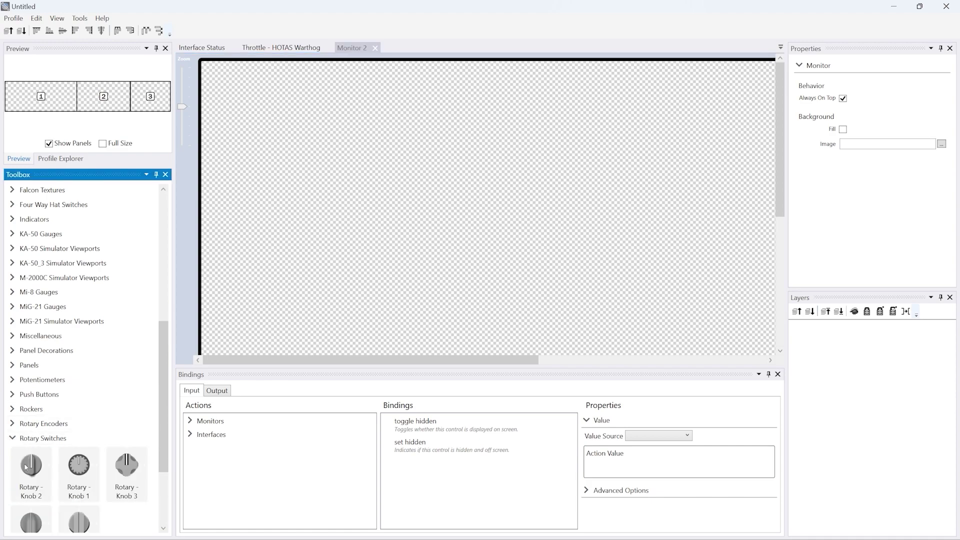
pyautogui.moveTo(212, 381); pyautogui.dragTo(278, 121)
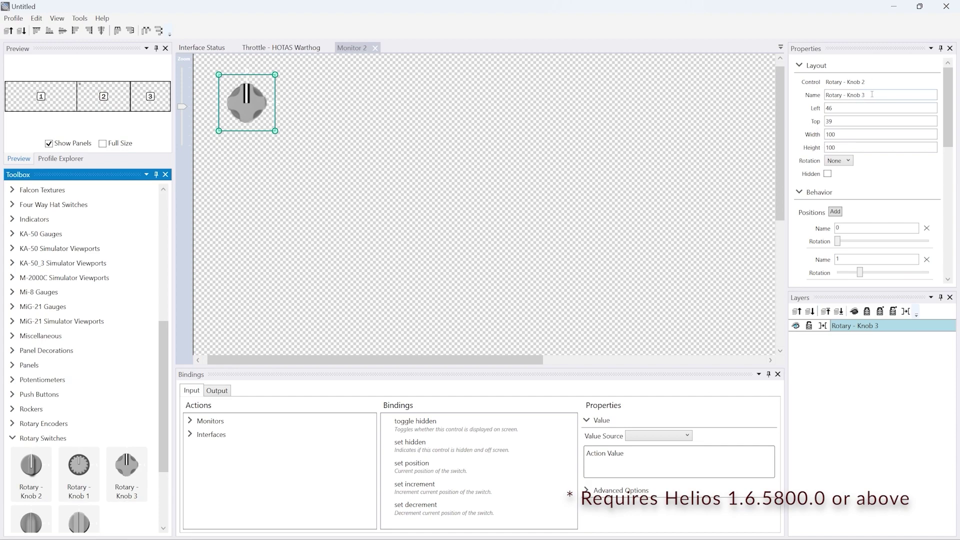
pyautogui.click(833, 211)
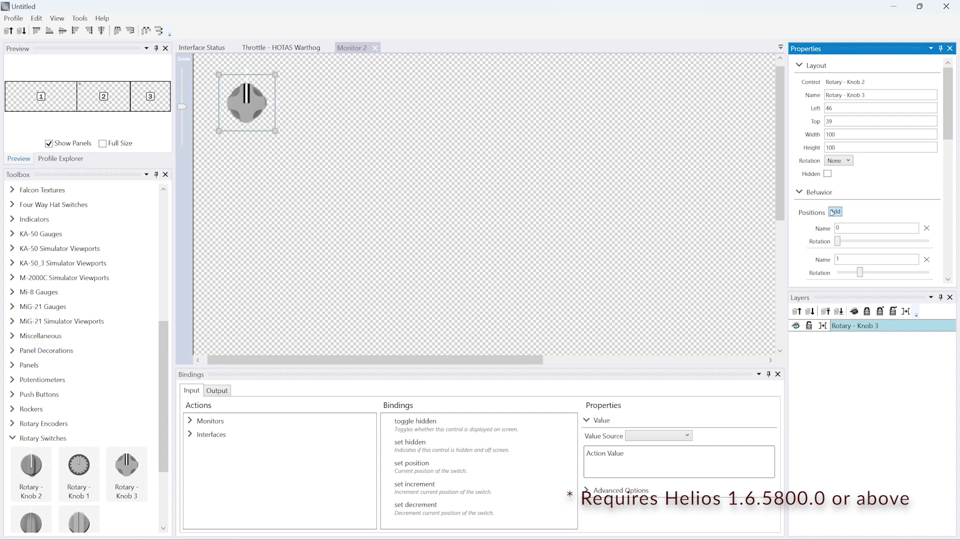
# Spread knob positions 0–5 at increasing rotation angles and make the knob continuous
pyautogui.scroll(-2, 870, 220)
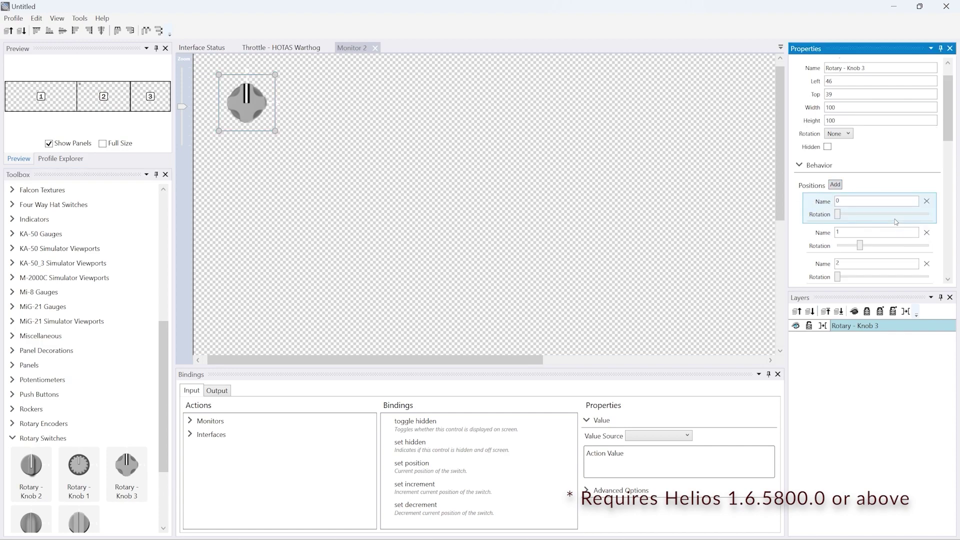
pyautogui.moveTo(860, 218); pyautogui.dragTo(867, 250)
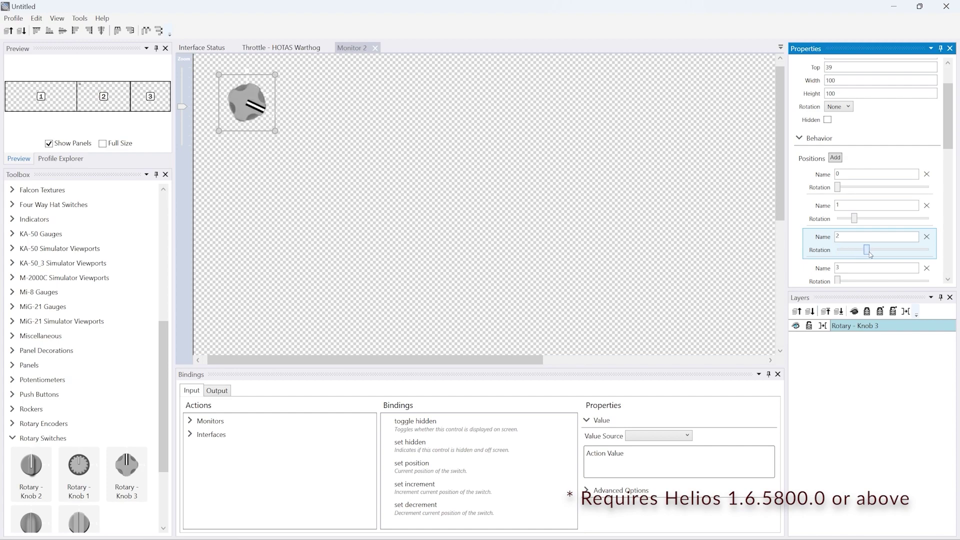
pyautogui.moveTo(841, 282); pyautogui.dragTo(900, 256)
pyautogui.scroll(-2, 885, 259)
pyautogui.moveTo(840, 284); pyautogui.dragTo(919, 279)
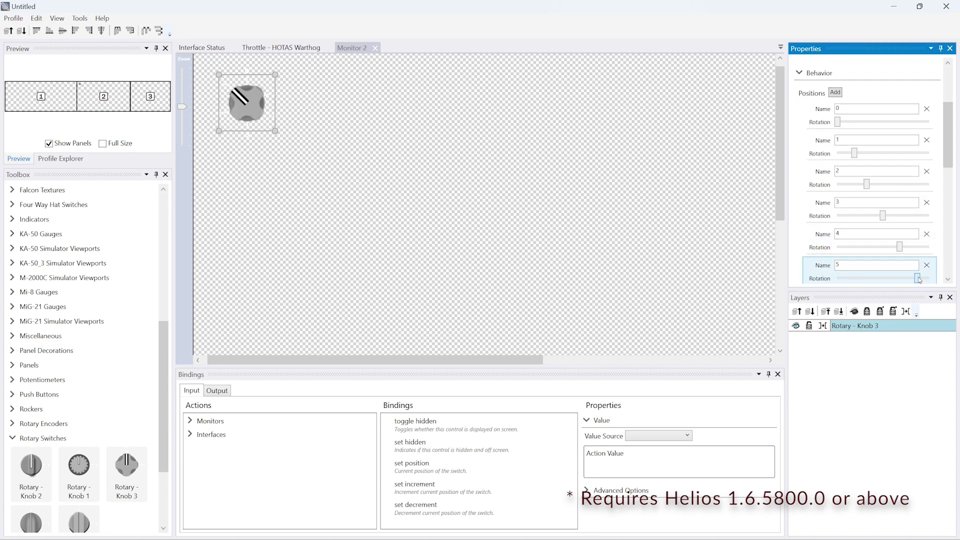
pyautogui.scroll(-2, 902, 243)
pyautogui.click(845, 243)
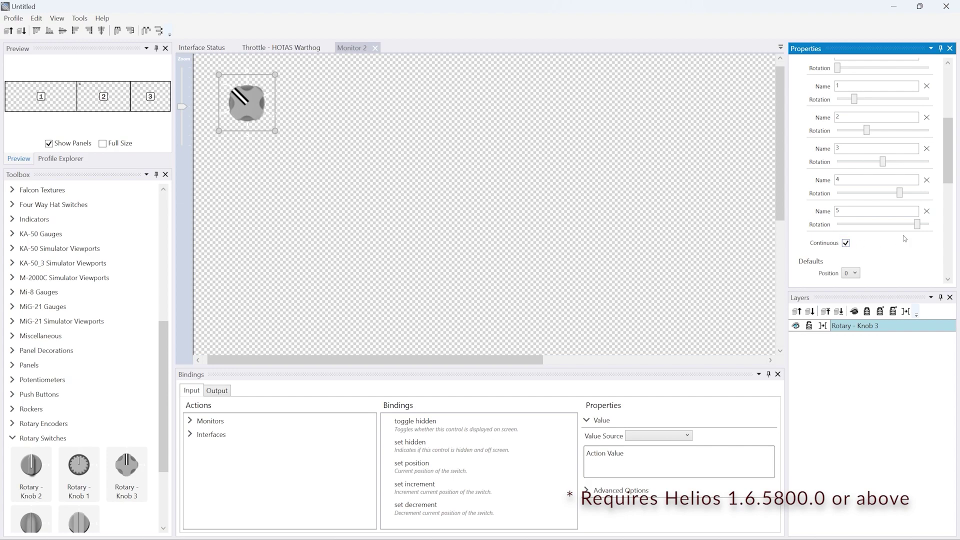
# Select the knob and show its output bindings alongside the Warthog throttle indicator actions
pyautogui.click(242, 102)
pyautogui.click(224, 394)
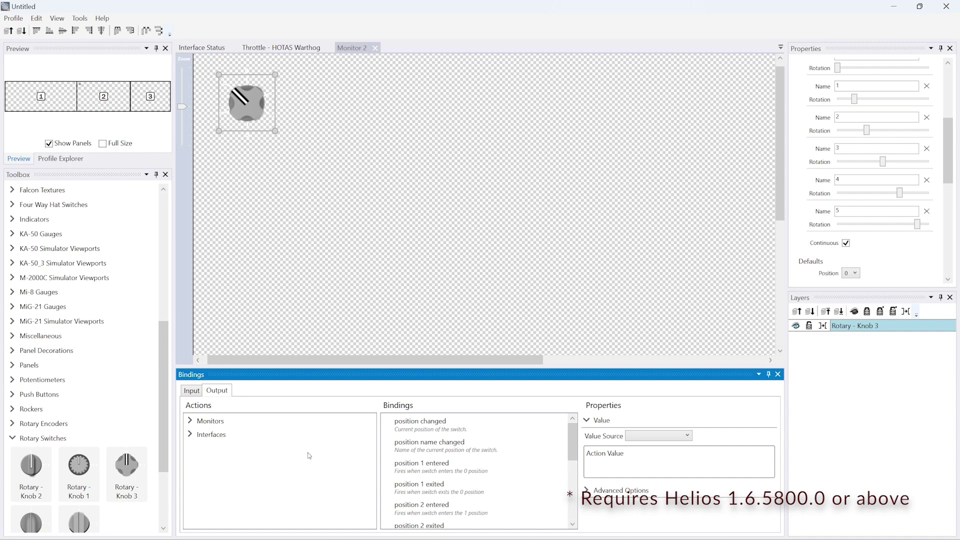
pyautogui.click(191, 435)
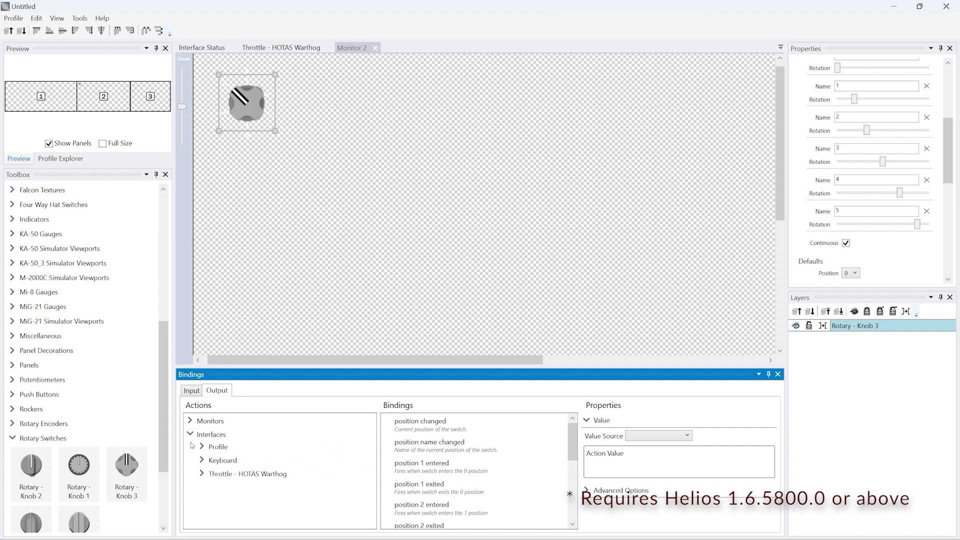
pyautogui.click(203, 475)
pyautogui.click(214, 486)
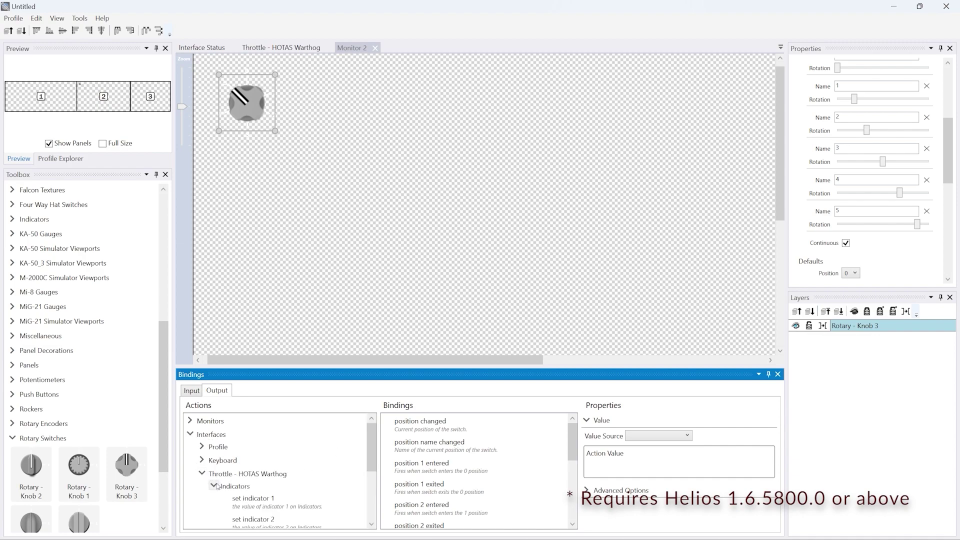
pyautogui.moveTo(523, 368); pyautogui.dragTo(508, 166)
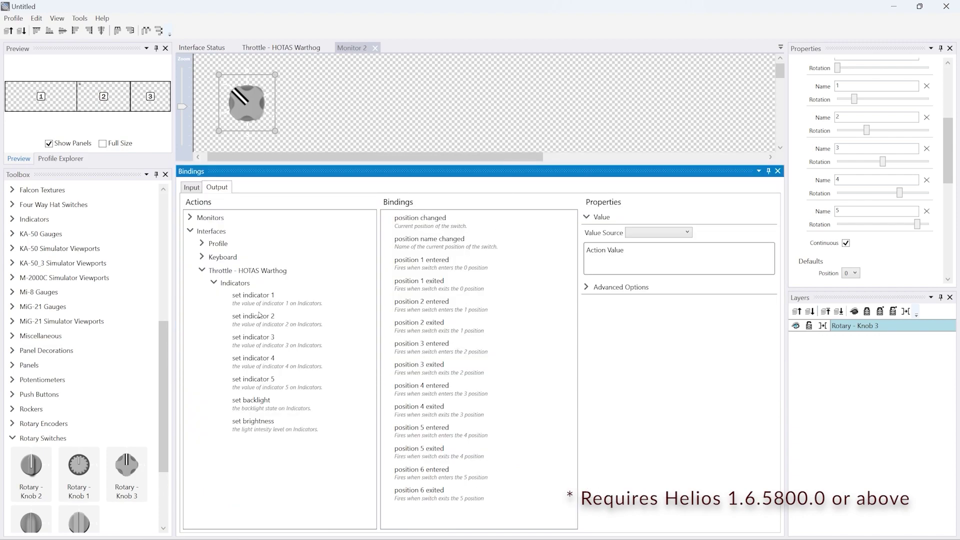
# Bind Warthog set indicator 1–5 to knob positions 1–5 entered and exited events
pyautogui.moveTo(258, 298); pyautogui.dragTo(419, 270)
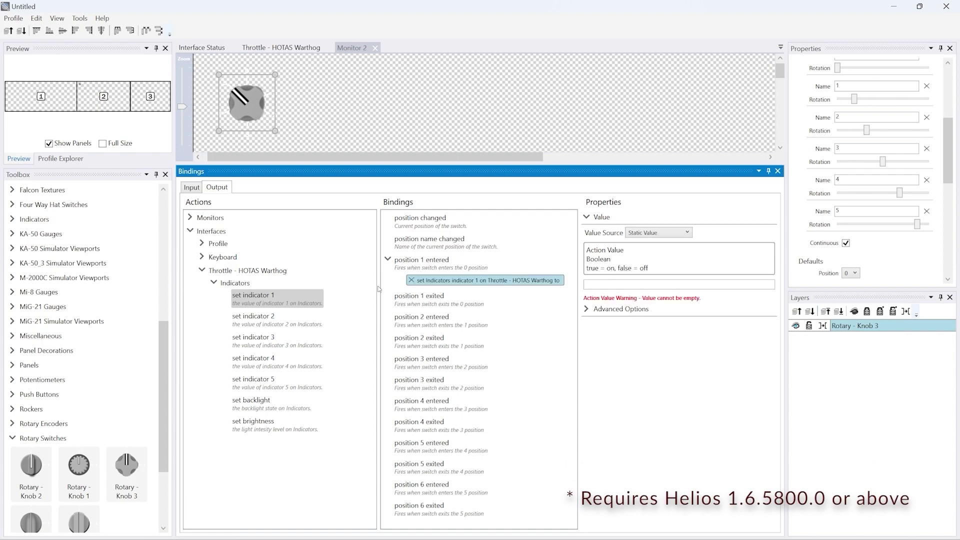
pyautogui.moveTo(280, 300); pyautogui.dragTo(419, 300)
pyautogui.moveTo(269, 321); pyautogui.dragTo(419, 335)
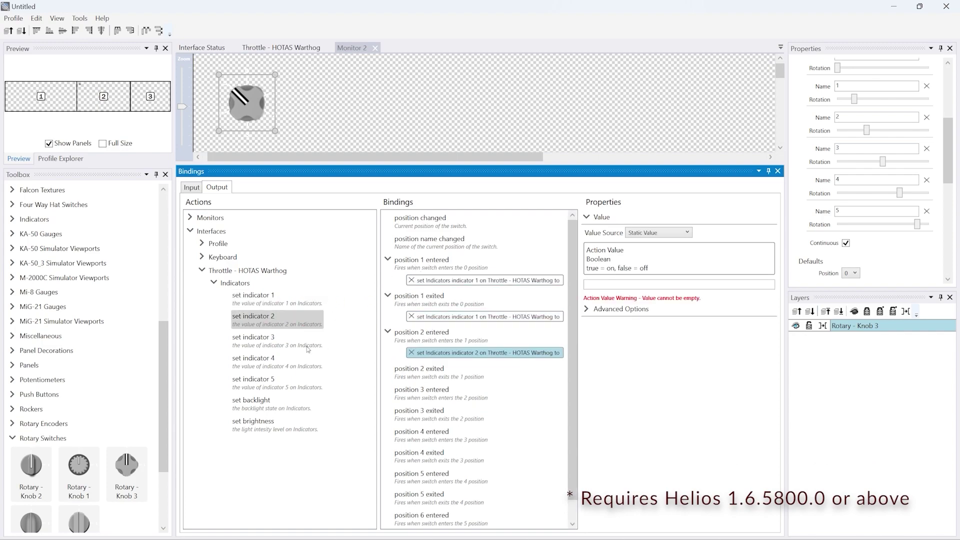
pyautogui.moveTo(296, 327); pyautogui.dragTo(419, 371)
pyautogui.moveTo(265, 340); pyautogui.dragTo(421, 448)
pyautogui.moveTo(260, 361); pyautogui.dragTo(461, 421)
pyautogui.moveTo(255, 382); pyautogui.dragTo(423, 484)
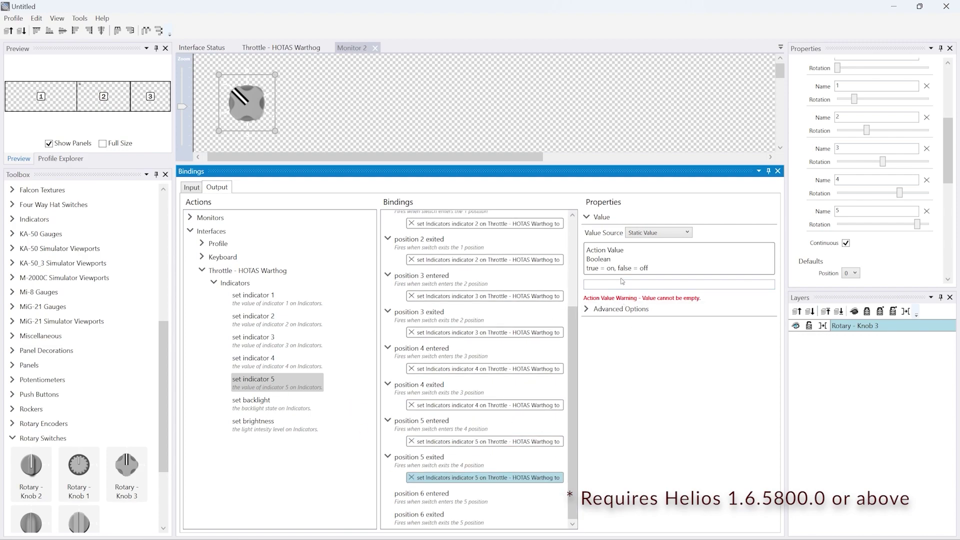
# Set position 5 and 4 bindings: entered to true, exited to false
pyautogui.write('false')
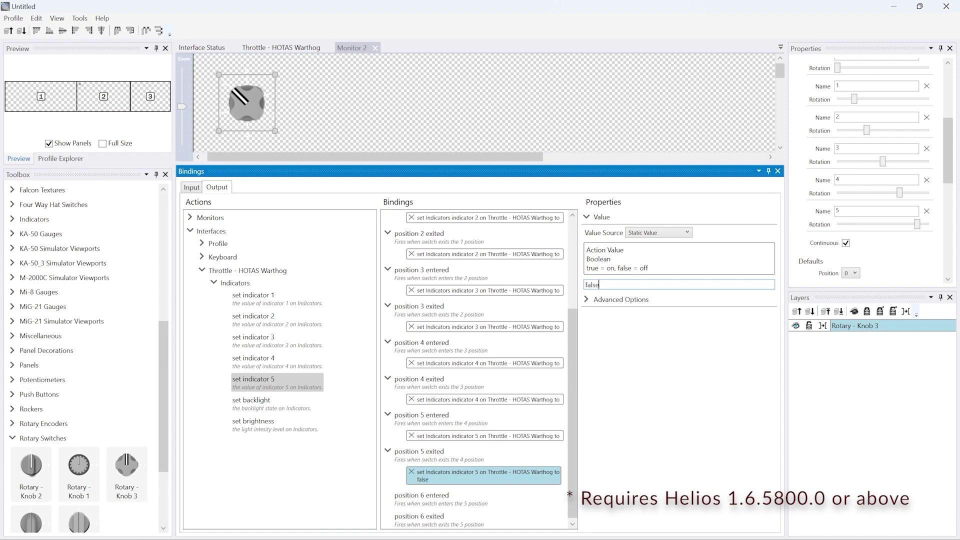
pyautogui.click(488, 440)
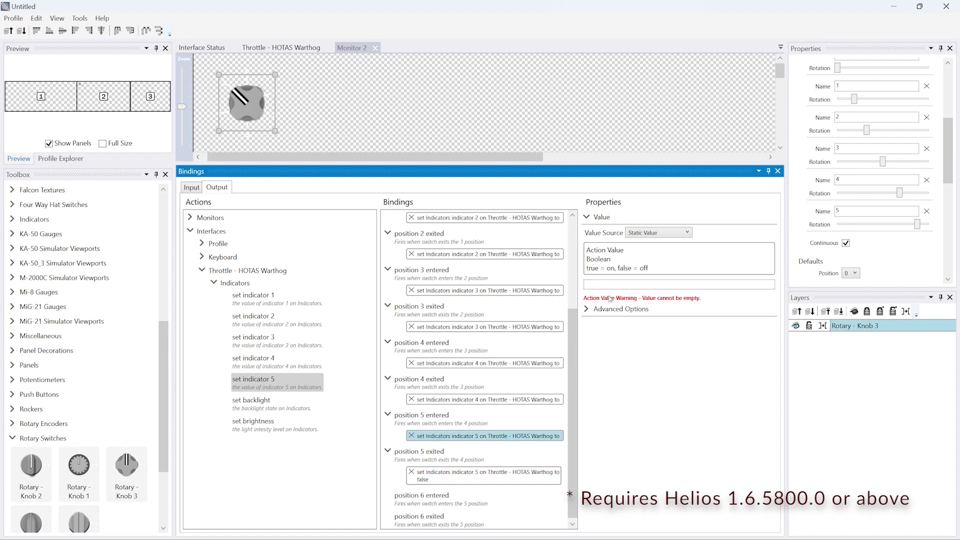
pyautogui.write('true')
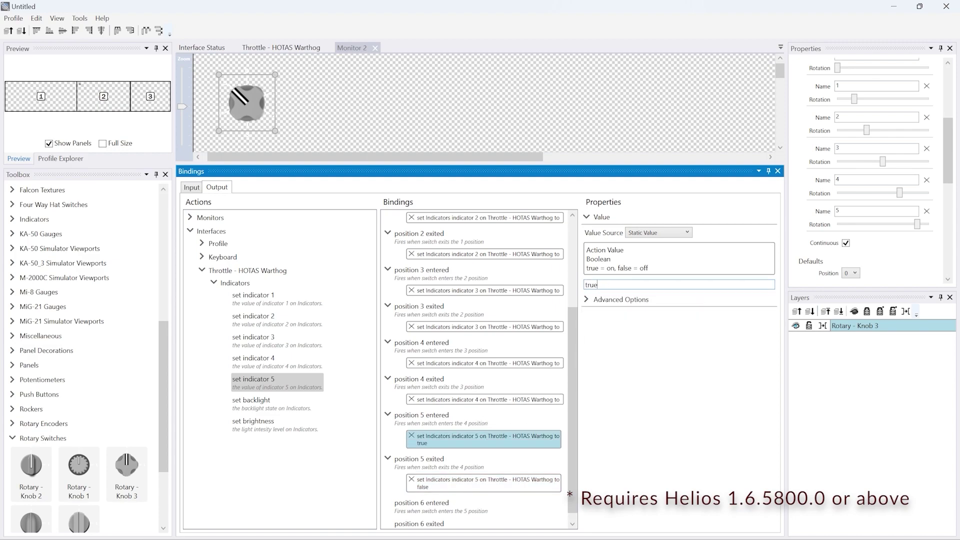
pyautogui.click(482, 402)
pyautogui.click(603, 284)
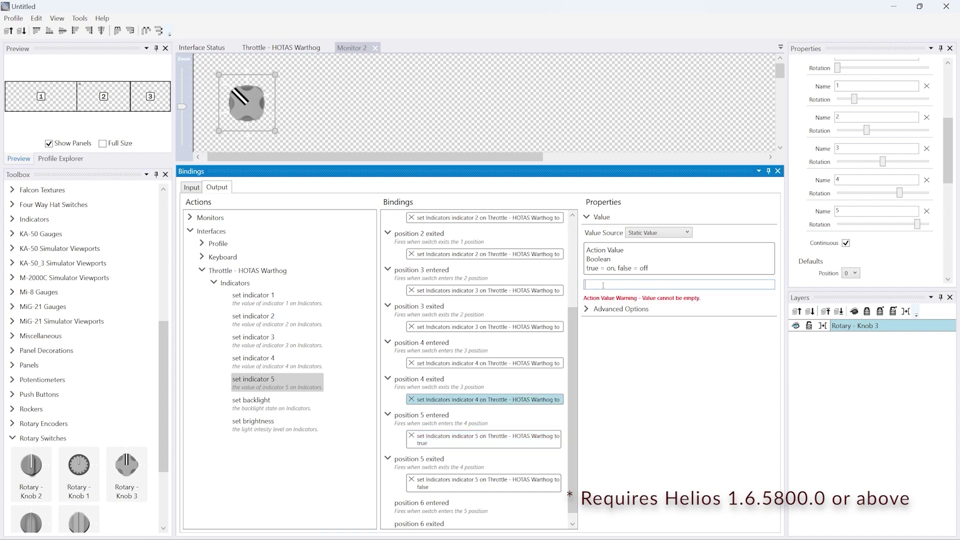
pyautogui.write('false')
pyautogui.click(484, 366)
pyautogui.click(629, 284)
pyautogui.write('true')
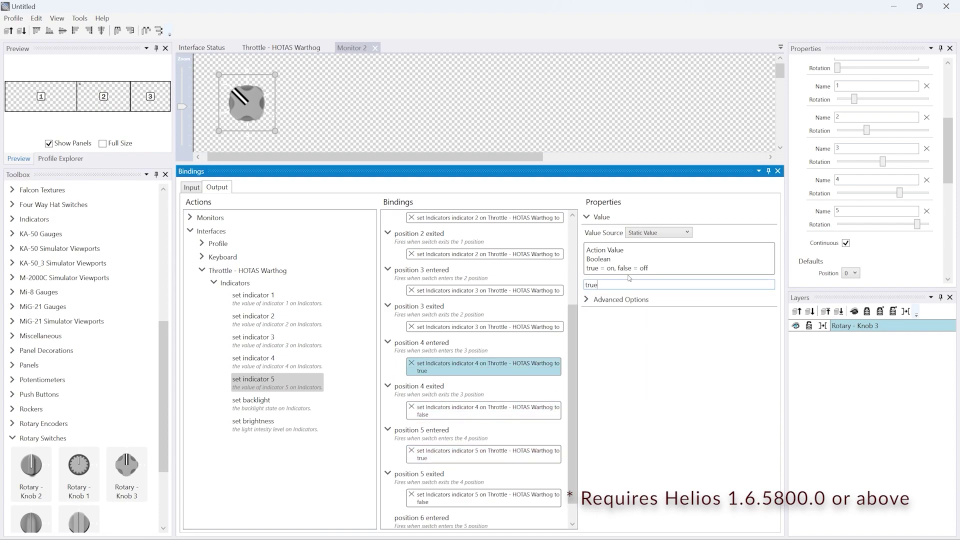
# Set position 3 and 2 bindings: entered to true, exited to false
pyautogui.click(445, 326)
pyautogui.click(611, 285)
pyautogui.write('false')
pyautogui.click(502, 291)
pyautogui.click(605, 283)
pyautogui.write('true')
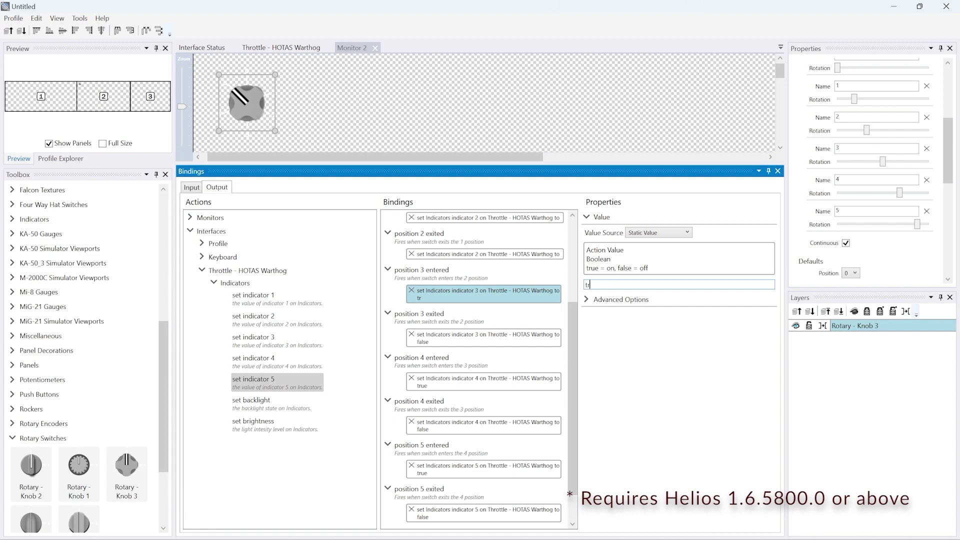
pyautogui.click(490, 255)
pyautogui.click(605, 284)
pyautogui.write('false')
pyautogui.click(525, 222)
pyautogui.click(606, 284)
pyautogui.write('true')
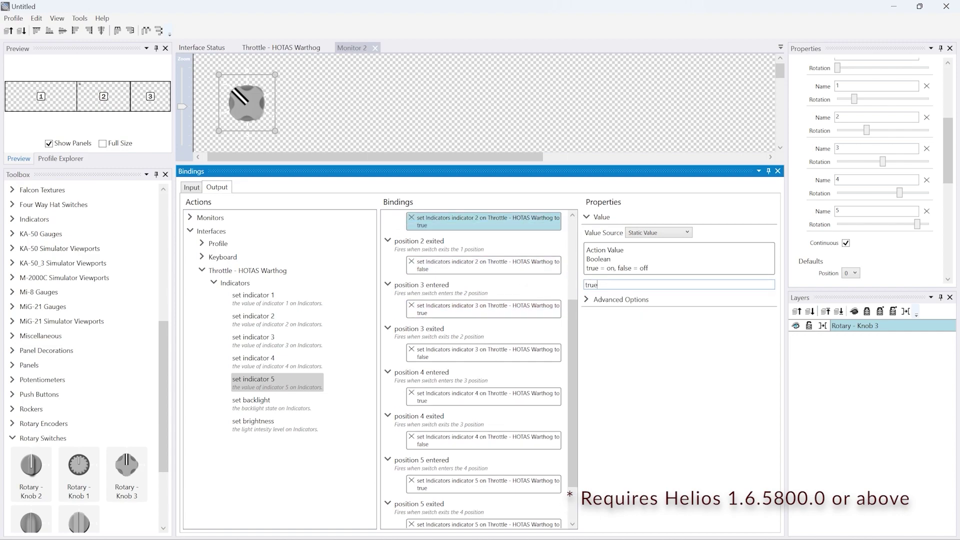
# Set position 1 exited binding to false and entered binding to true
pyautogui.scroll(5, 480, 350)
pyautogui.click(483, 319)
pyautogui.click(605, 284)
pyautogui.write('false')
pyautogui.click(471, 280)
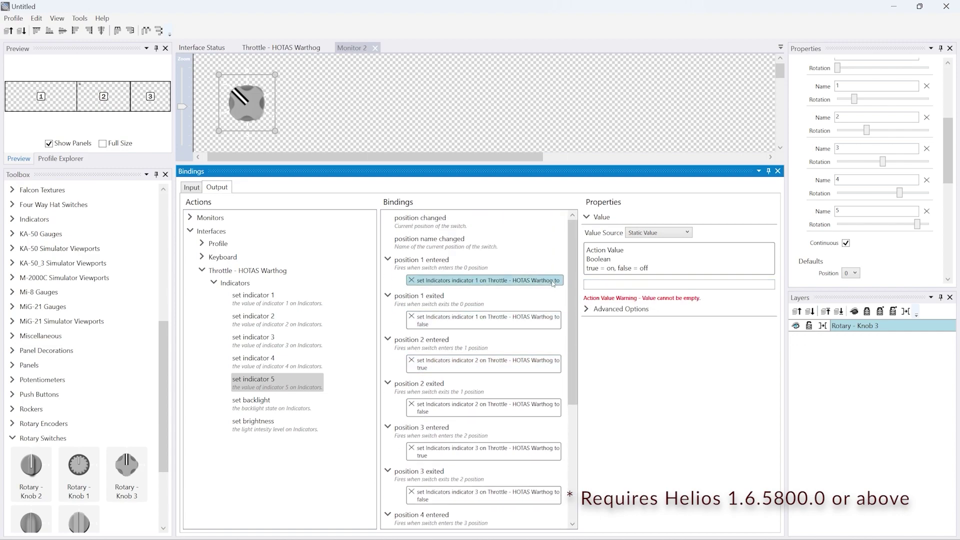
pyautogui.click(611, 285)
pyautogui.write('true')
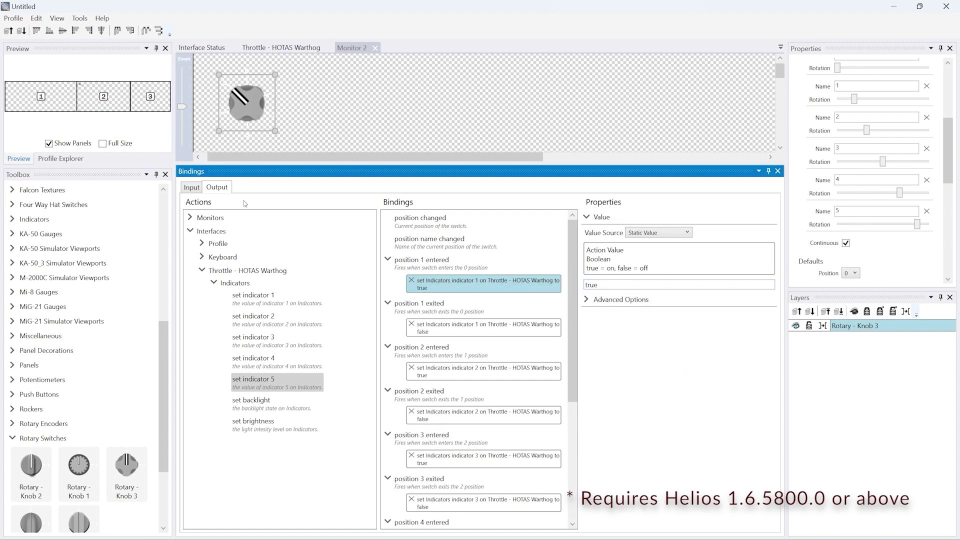
# Place an Endless Potentiometer to the right of the knob on Monitor 2
pyautogui.moveTo(160, 356); pyautogui.dragTo(160, 404)
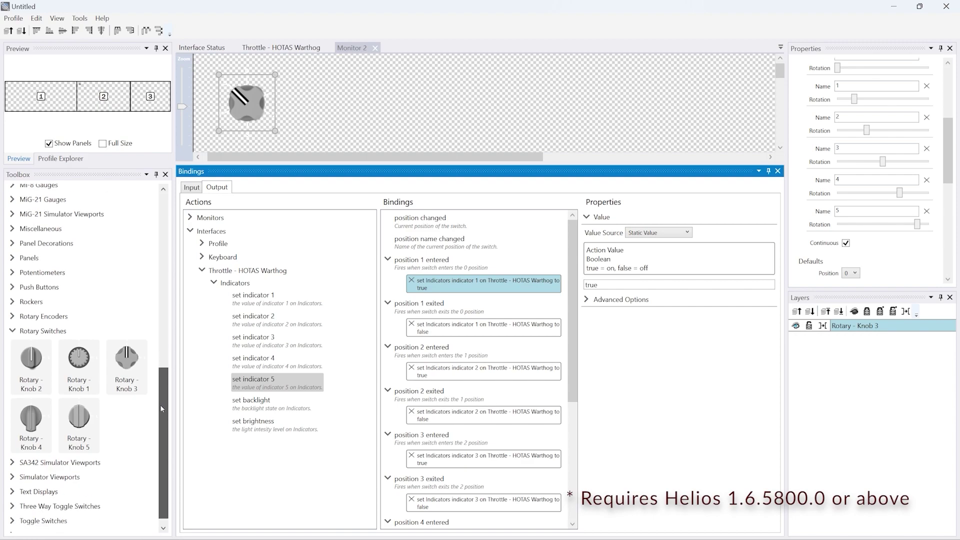
pyautogui.click(12, 272)
pyautogui.moveTo(77, 305); pyautogui.dragTo(343, 93)
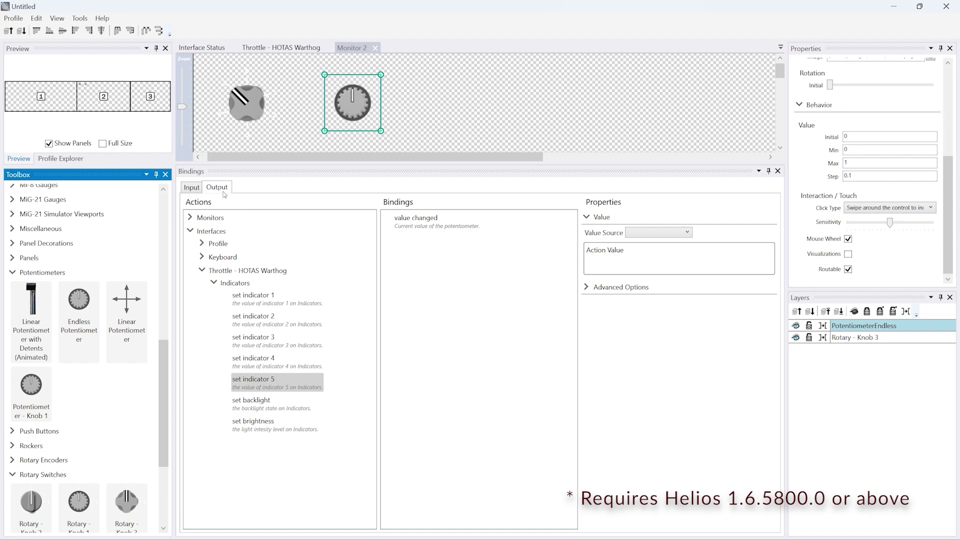
# Bind the potentiometer to set Warthog indicator brightness, with maximum 5 and step 1
pyautogui.moveTo(253, 424); pyautogui.dragTo(411, 225)
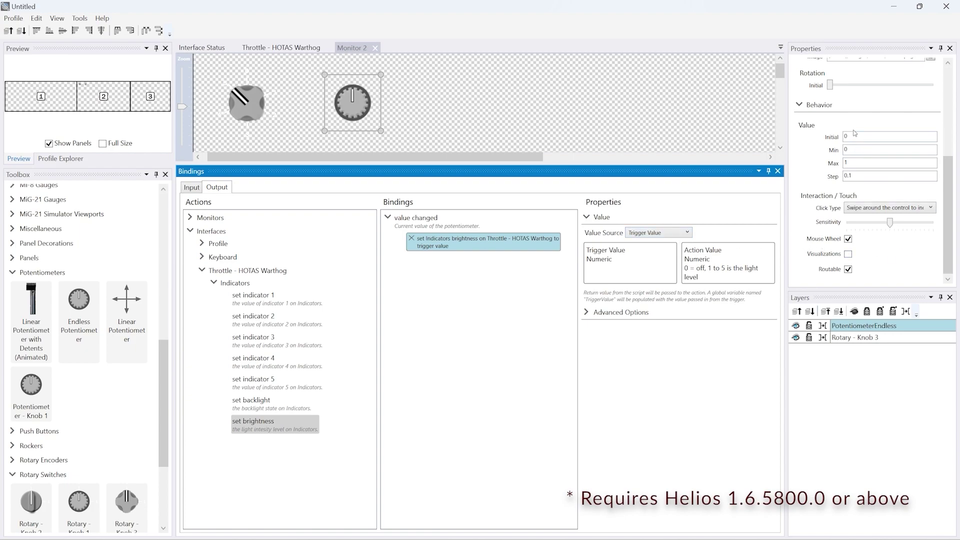
pyautogui.moveTo(855, 160); pyautogui.dragTo(827, 167)
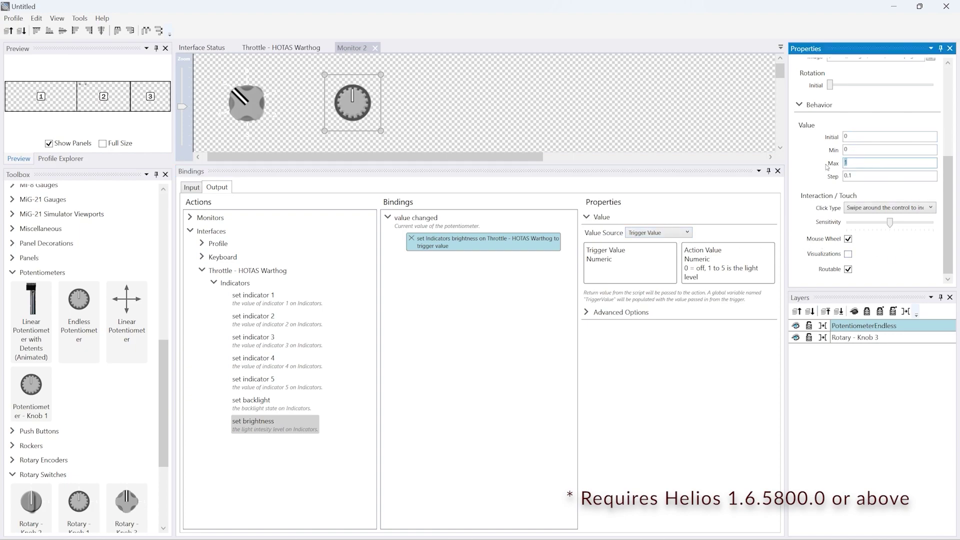
pyautogui.write('5')
pyautogui.press('Tab')
pyautogui.write('12')
# Place a Toggle Switch to the right of the endless potentiometer
pyautogui.click(42, 474)
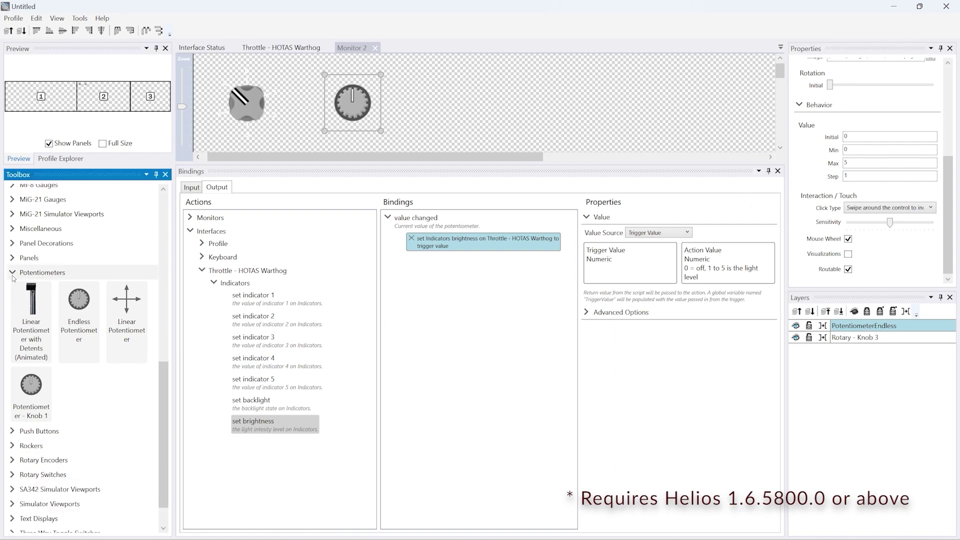
pyautogui.click(42, 272)
pyautogui.click(15, 512)
pyautogui.moveTo(76, 490); pyautogui.dragTo(457, 103)
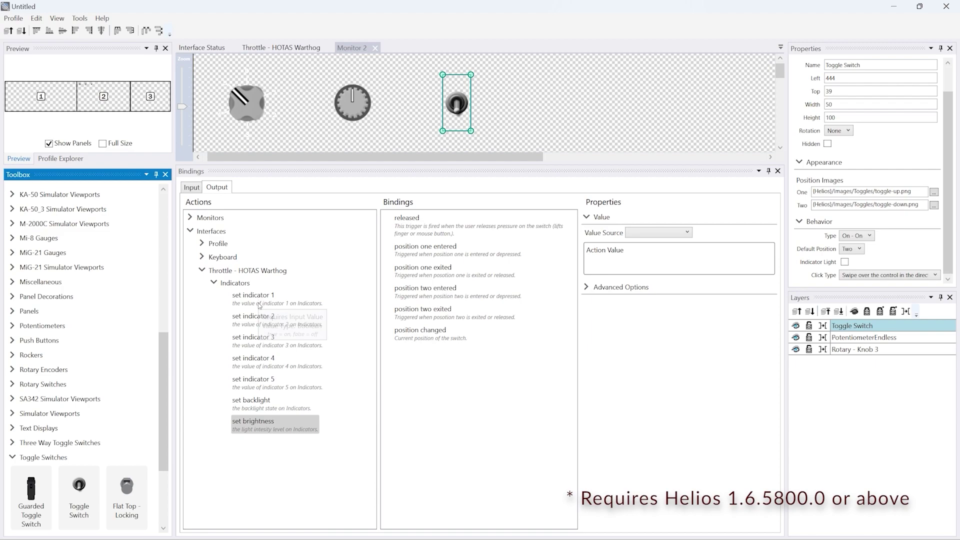
# Bind set backlight to position one entered (true) and position one exited (false)
pyautogui.moveTo(270, 403); pyautogui.dragTo(421, 251)
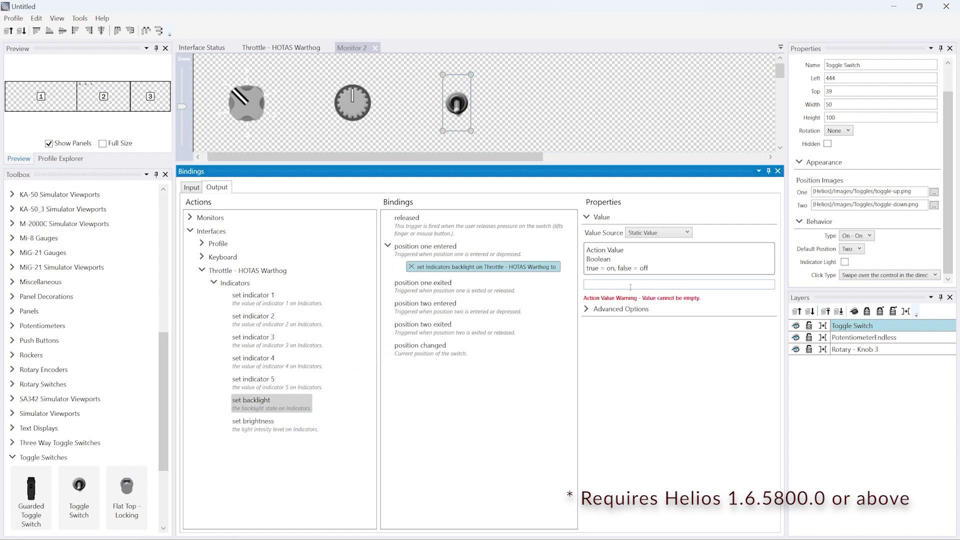
pyautogui.write('true')
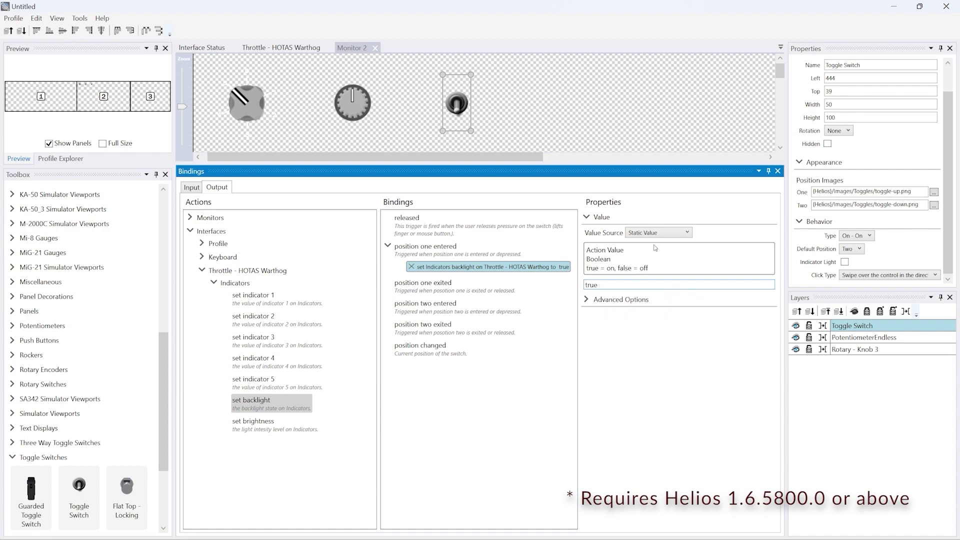
pyautogui.click(256, 404)
pyautogui.moveTo(256, 404); pyautogui.dragTo(430, 285)
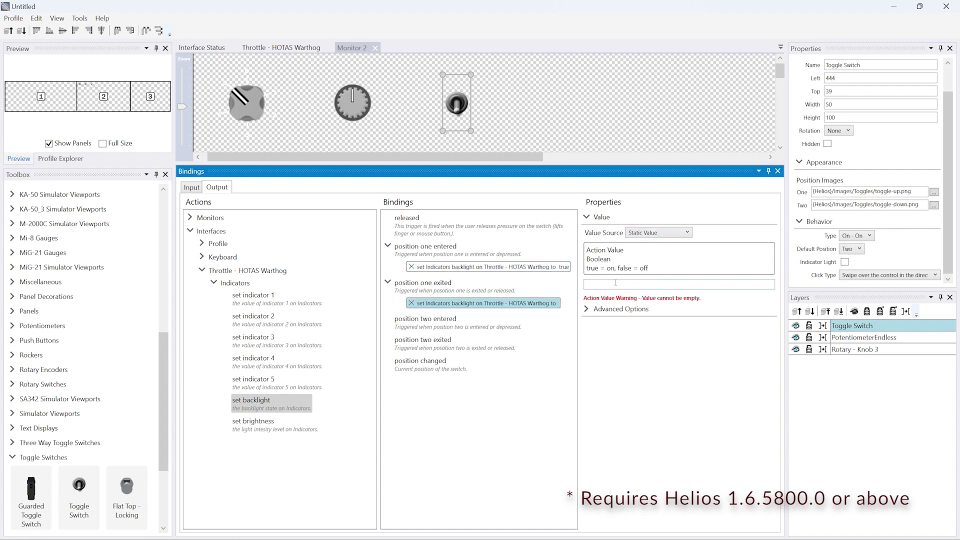
pyautogui.click(617, 283)
pyautogui.write('false')
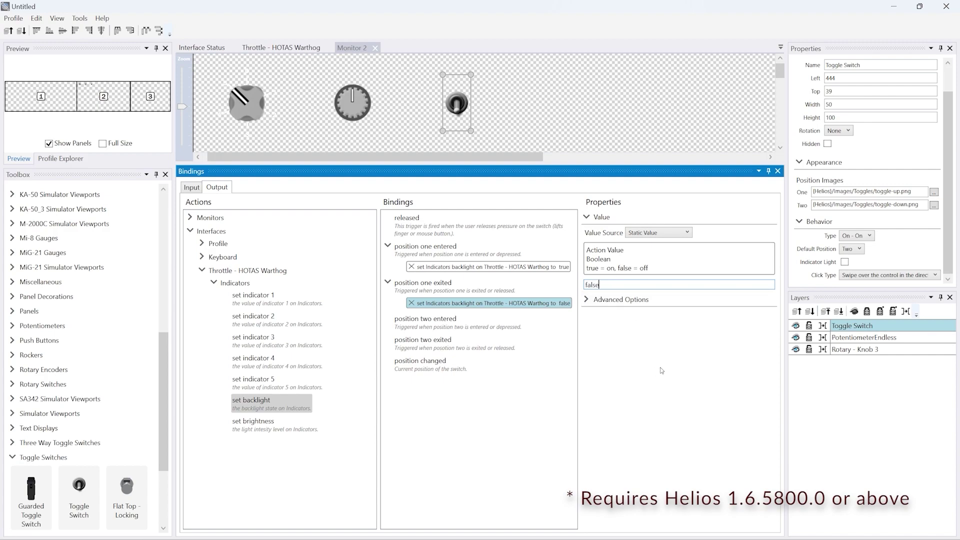
# Save the profile with Save As under the name Warthog Indicator Test
pyautogui.click(13, 18)
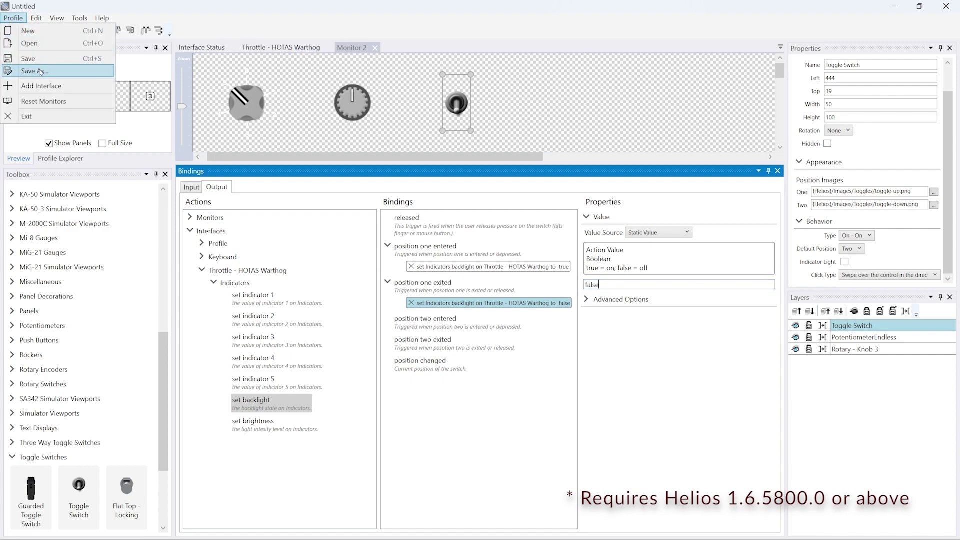
pyautogui.click(22, 70)
pyautogui.click(210, 104)
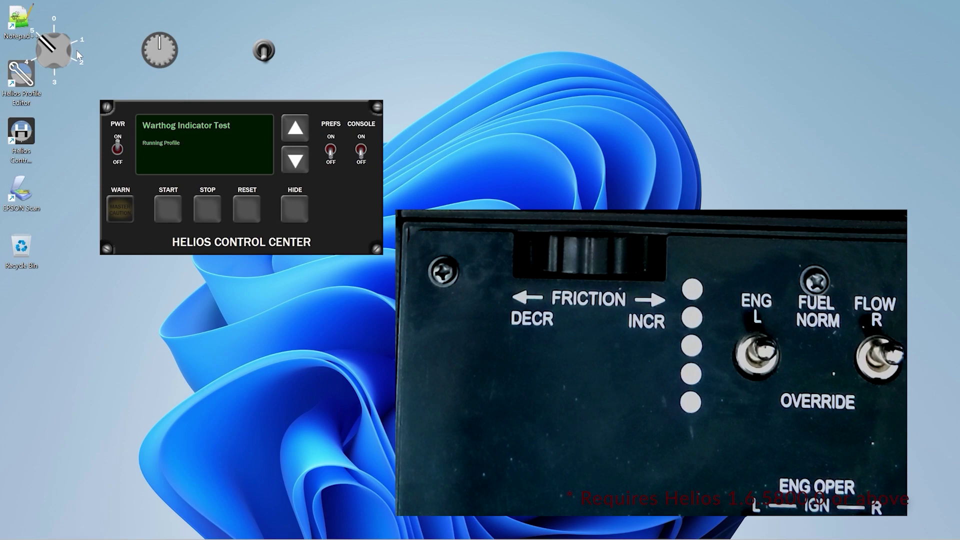
# Turn the rotary knob and endless potentiometer to cycle throttle LEDs and brightness
pyautogui.moveTo(57, 51); pyautogui.dragTo(37, 40)
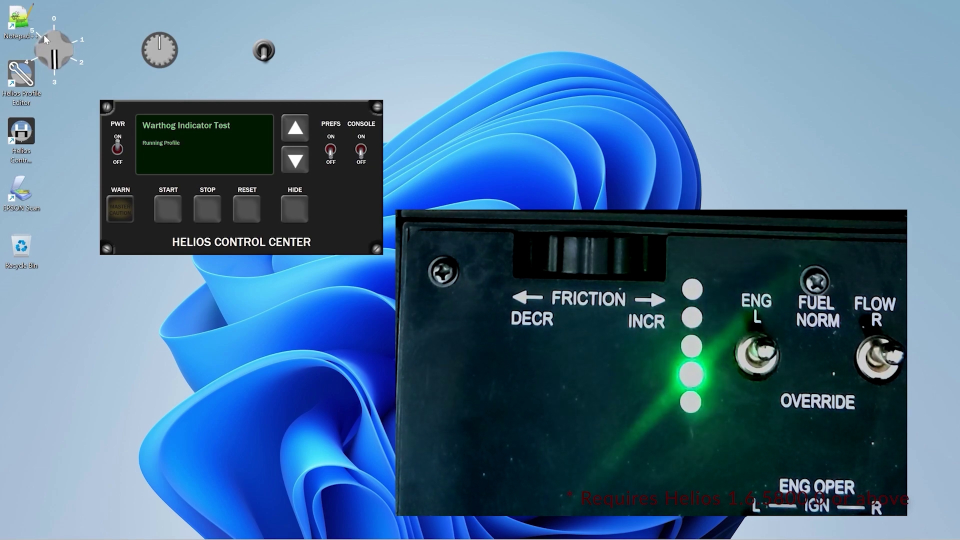
pyautogui.scroll(-2, 44, 35)
pyautogui.scroll(-1, 44, 35)
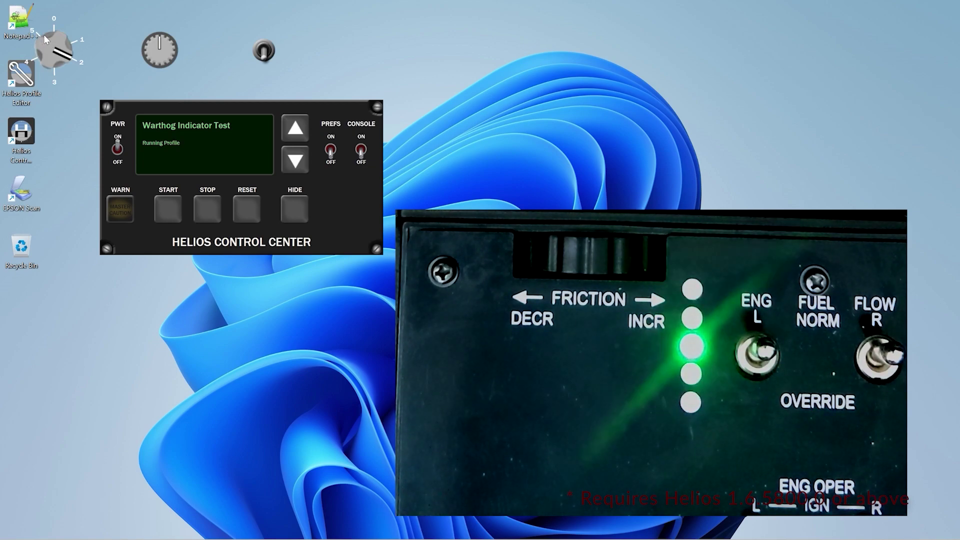
pyautogui.scroll(-2, 44, 35)
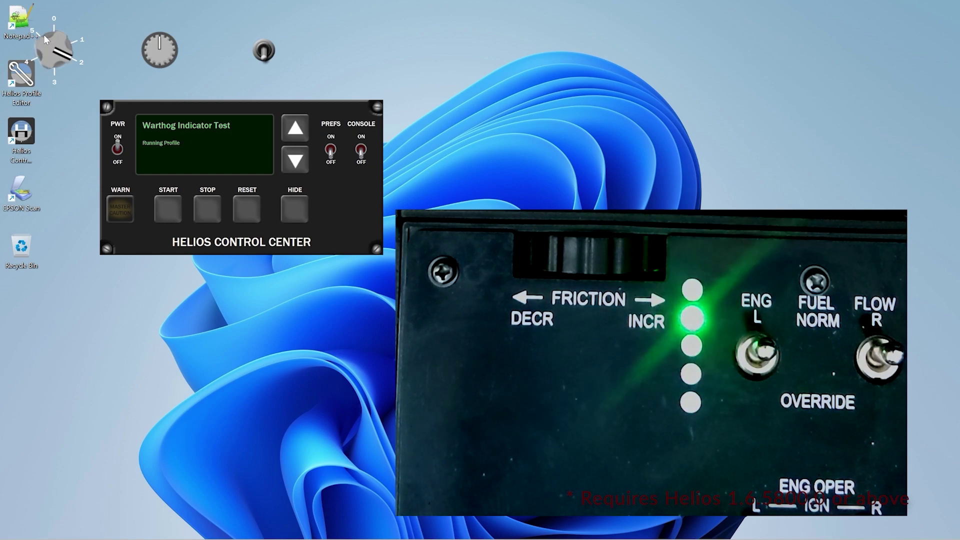
pyautogui.scroll(-3, 43, 34)
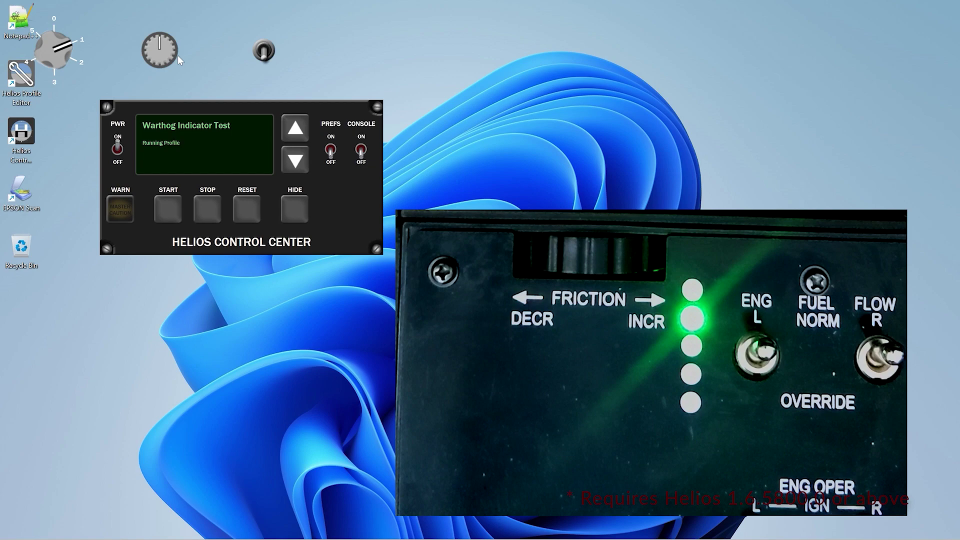
pyautogui.scroll(3, 158, 63)
pyautogui.scroll(3, 153, 61)
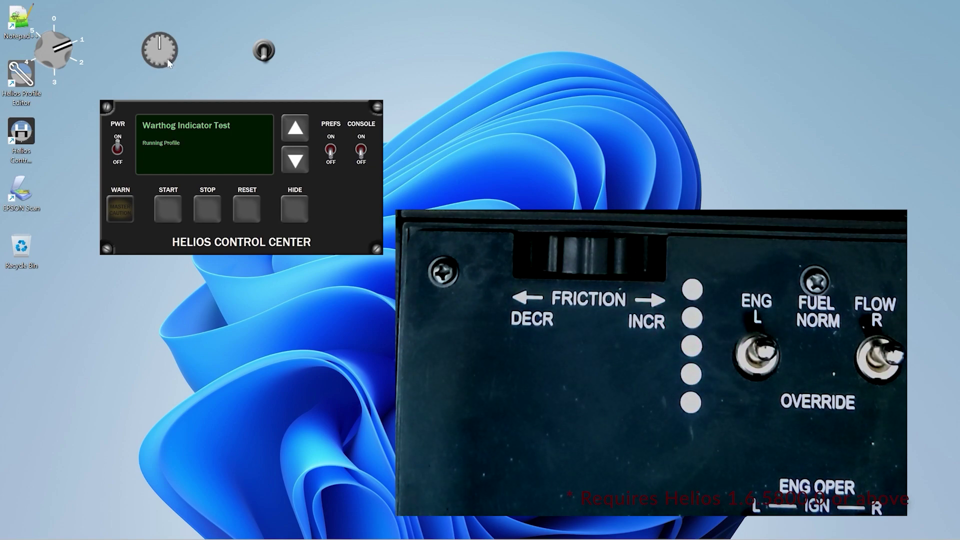
pyautogui.scroll(3, 145, 54)
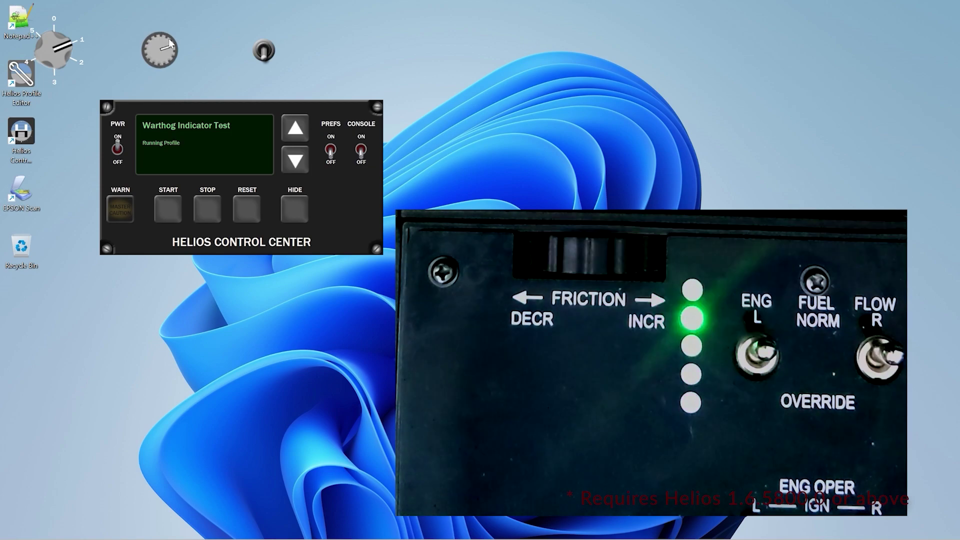
pyautogui.scroll(-2, 167, 43)
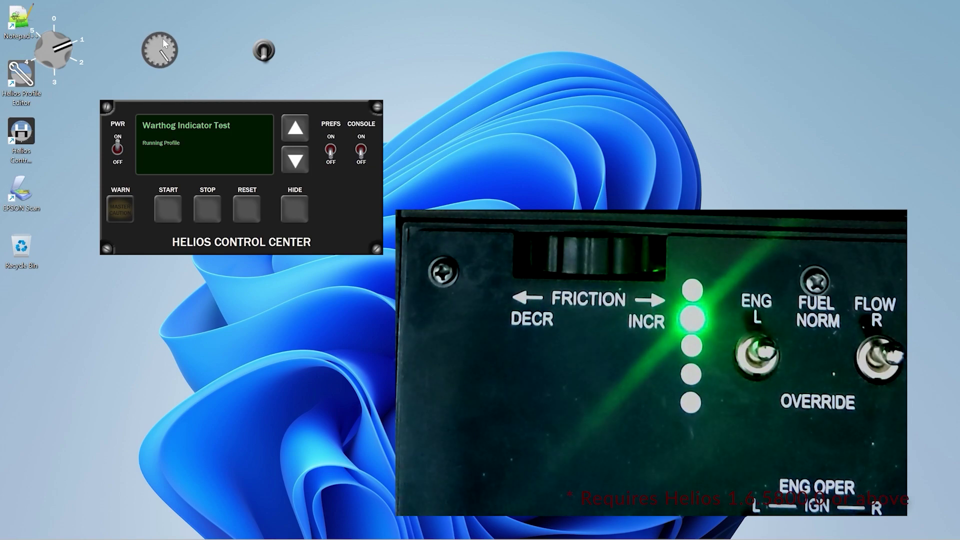
pyautogui.scroll(-2, 163, 38)
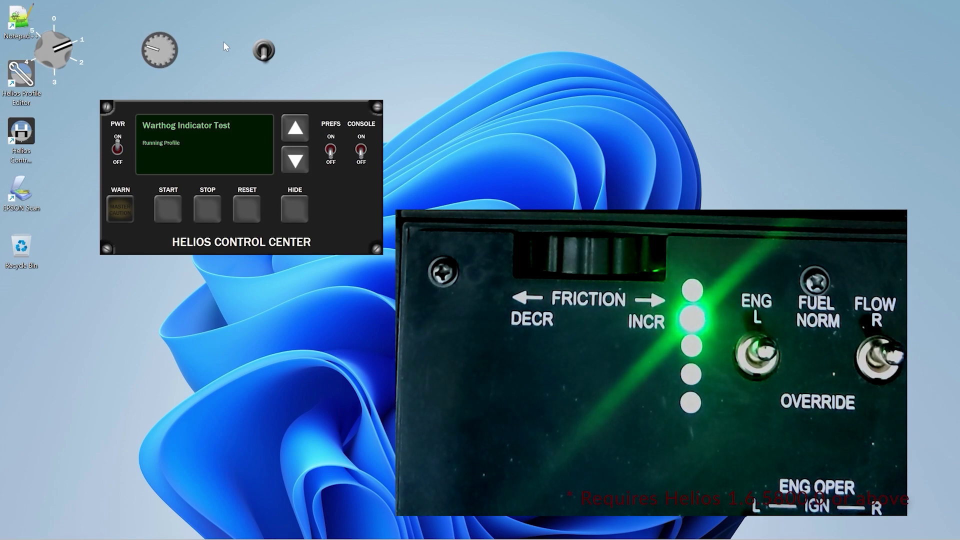
# Flip the toggle switch to light the throttle backlight, then dim the lights
pyautogui.click(265, 50)
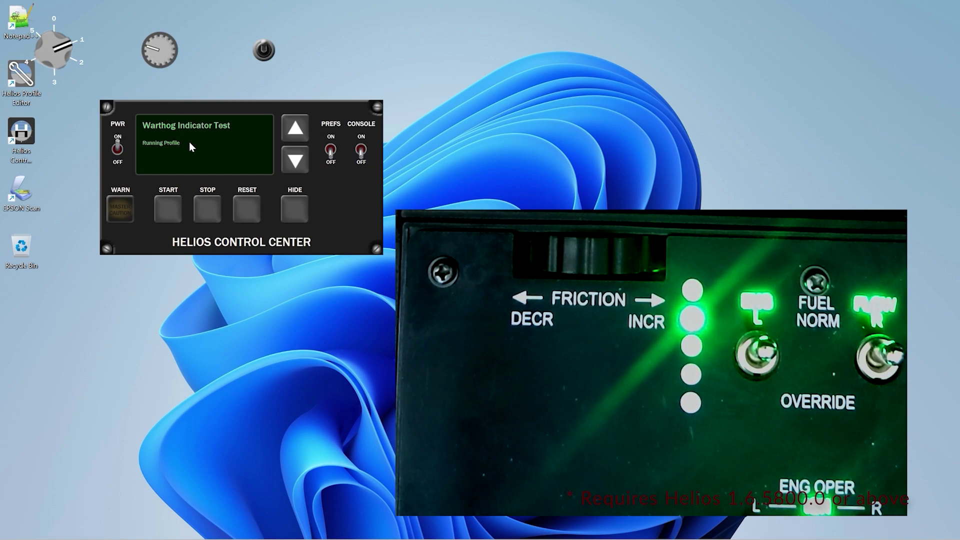
pyautogui.scroll(-2, 163, 60)
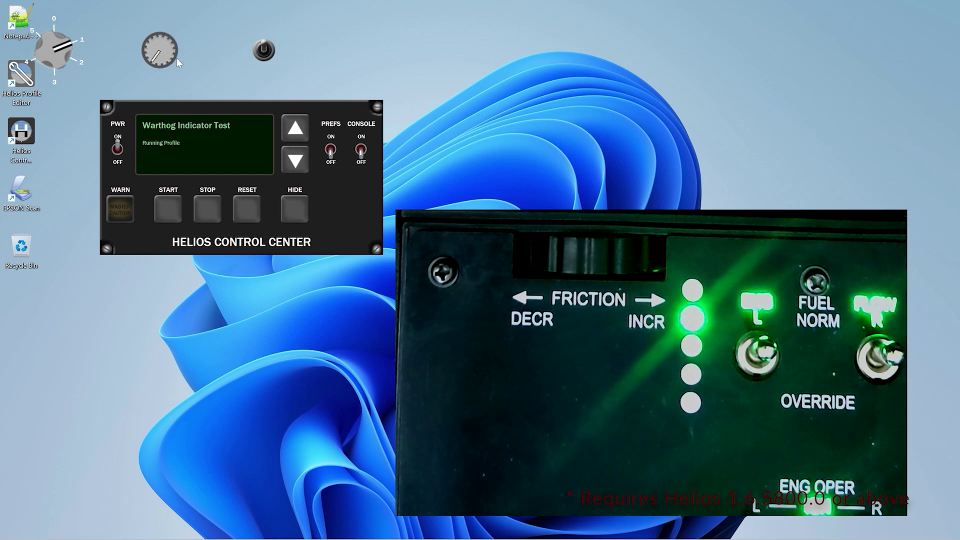
pyautogui.scroll(-2, 178, 59)
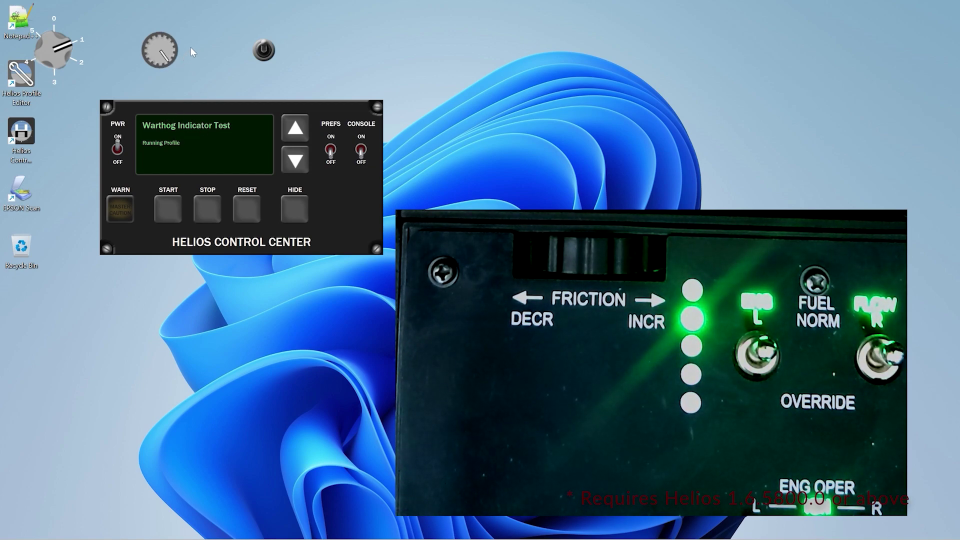
pyautogui.scroll(-2, 195, 41)
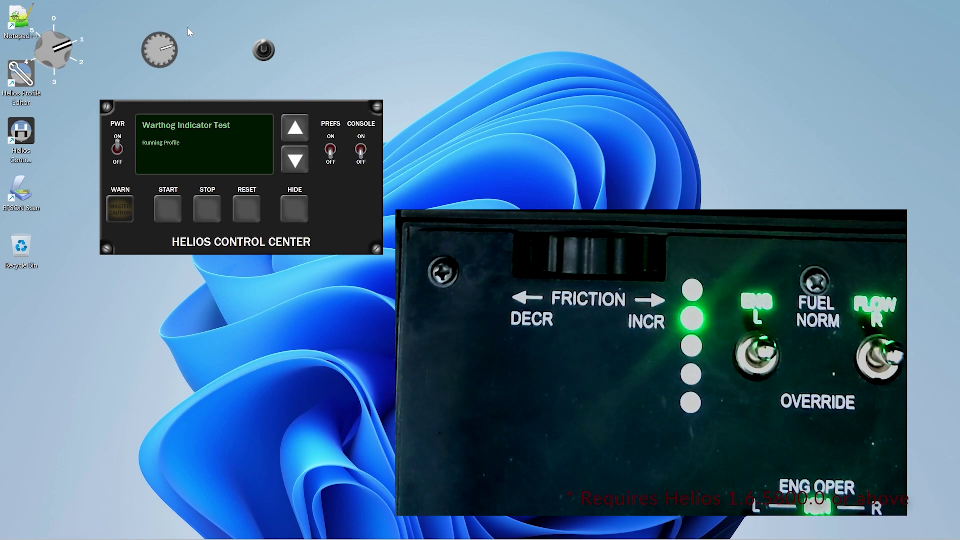
pyautogui.scroll(-2, 175, 30)
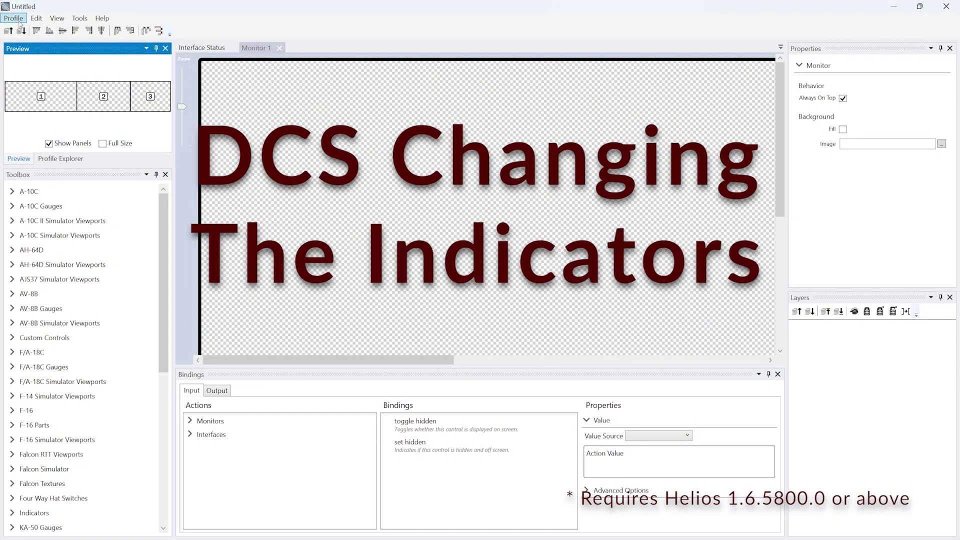
# Add the Throttle - HOTAS Warthog interface to the Untitled profile
pyautogui.click(13, 18)
pyautogui.click(43, 88)
pyautogui.scroll(-10, 484, 373)
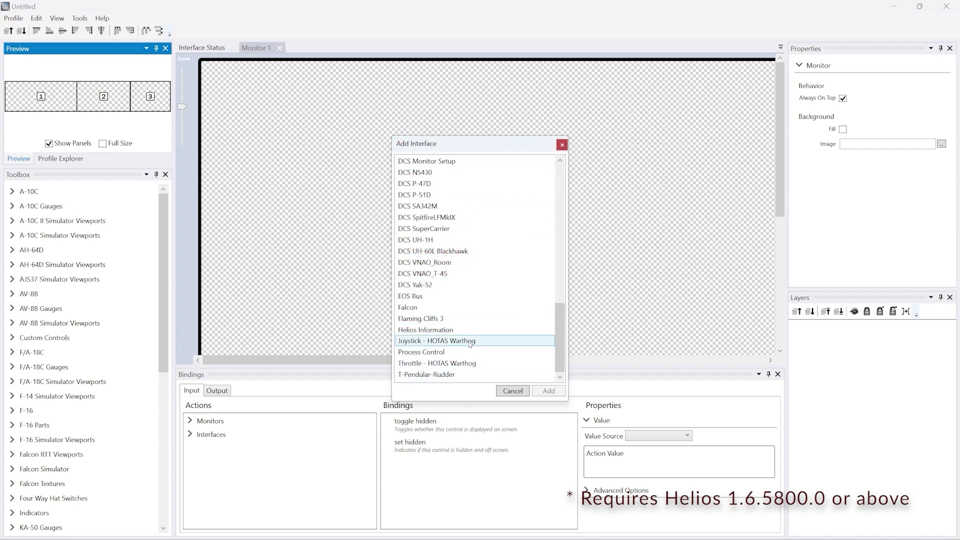
pyautogui.click(460, 363)
pyautogui.click(551, 392)
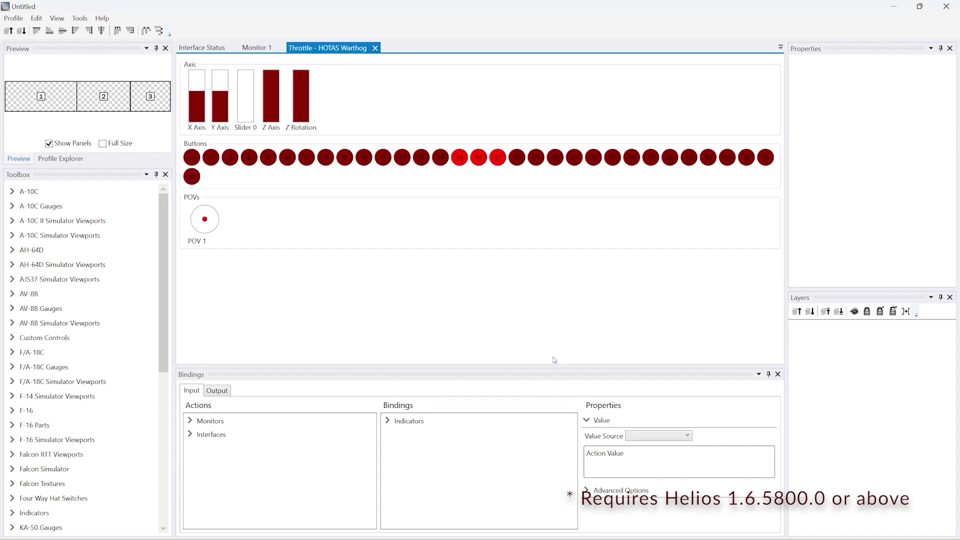
# Add the DCS F/A-18C interface to the profile
pyautogui.click(13, 19)
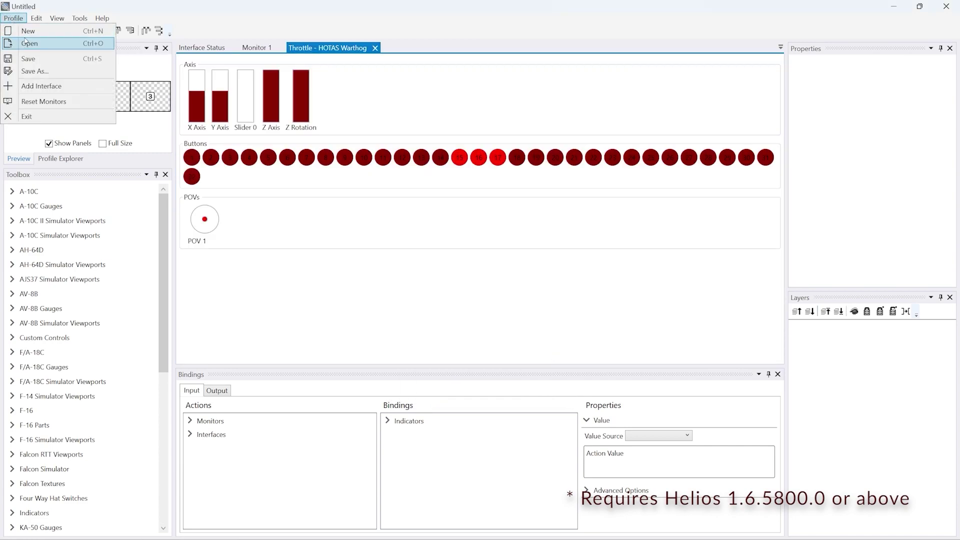
pyautogui.click(34, 87)
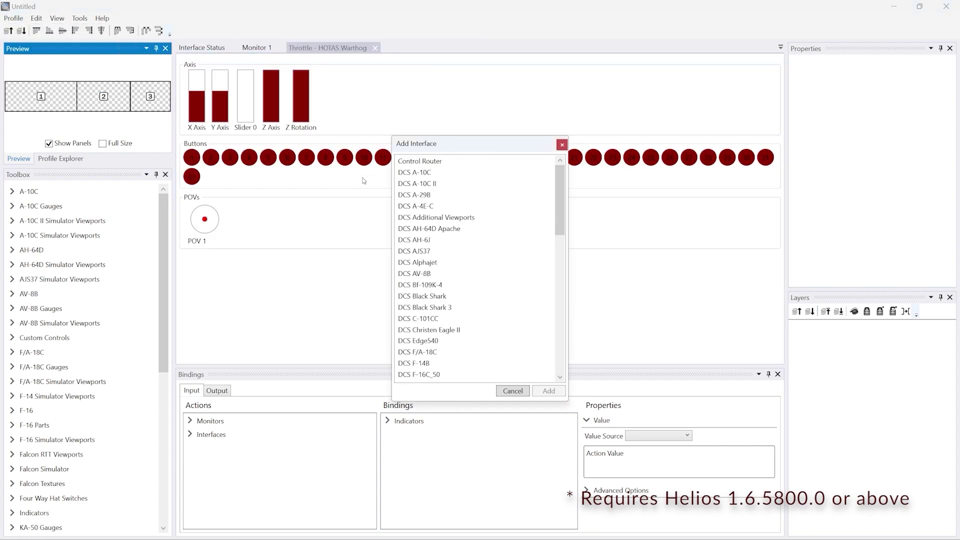
pyautogui.click(417, 352)
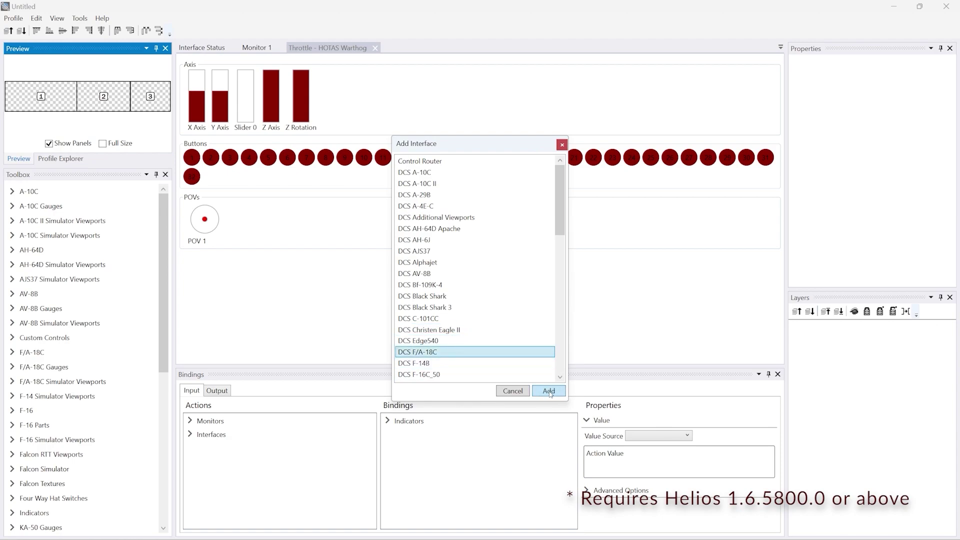
pyautogui.click(547, 392)
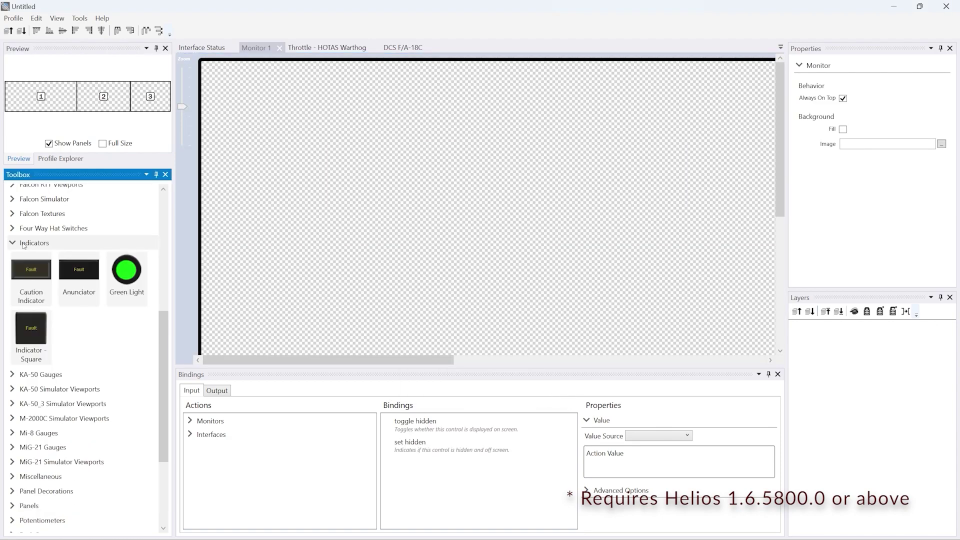
# Place three green lights at the top-right of Monitor 1
pyautogui.moveTo(127, 270); pyautogui.dragTo(738, 71)
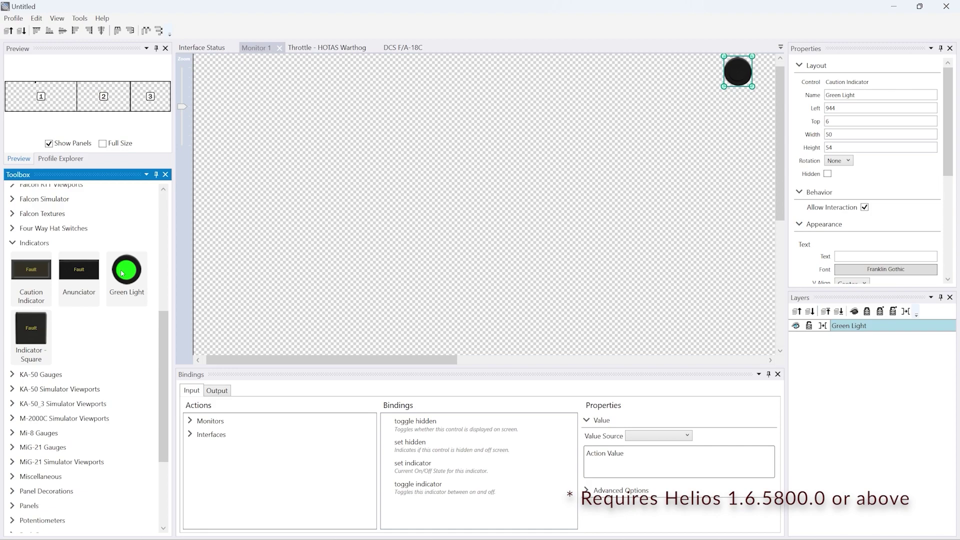
pyautogui.moveTo(123, 273); pyautogui.dragTo(698, 117)
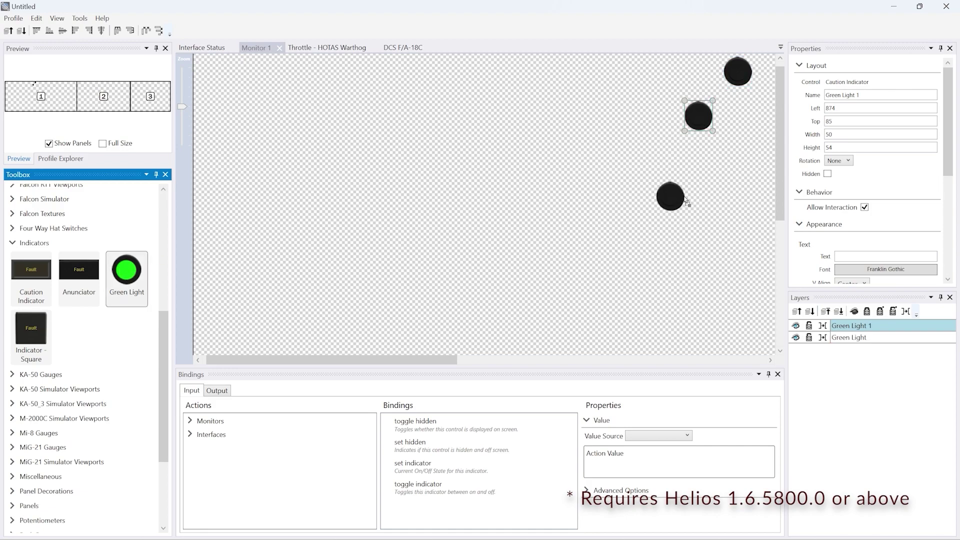
pyautogui.moveTo(686, 203); pyautogui.dragTo(770, 117)
# Bind the F/A-18C RIGHT_GEAR changed trigger to a green light's set indicator
pyautogui.click(190, 434)
pyautogui.click(199, 486)
pyautogui.scroll(-3, 250, 453)
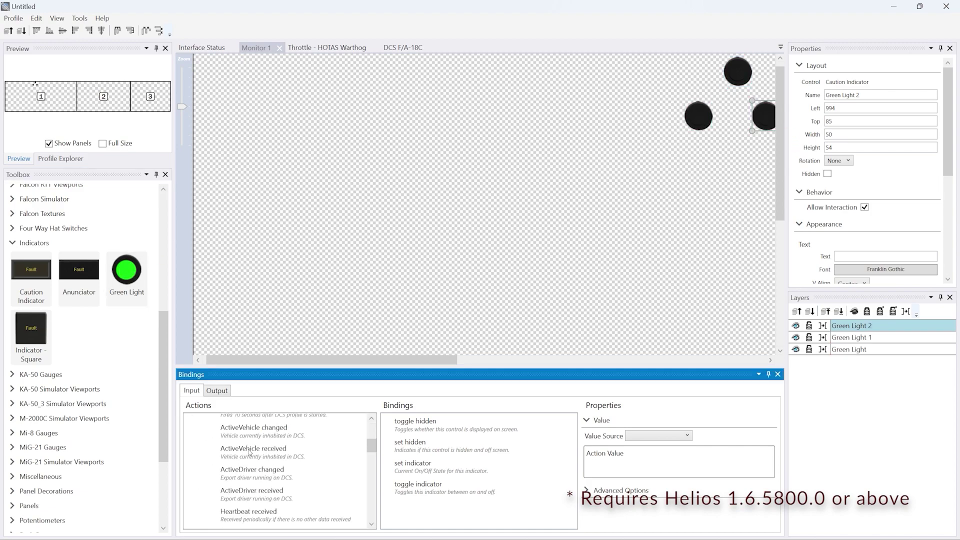
pyautogui.scroll(-10, 250, 453)
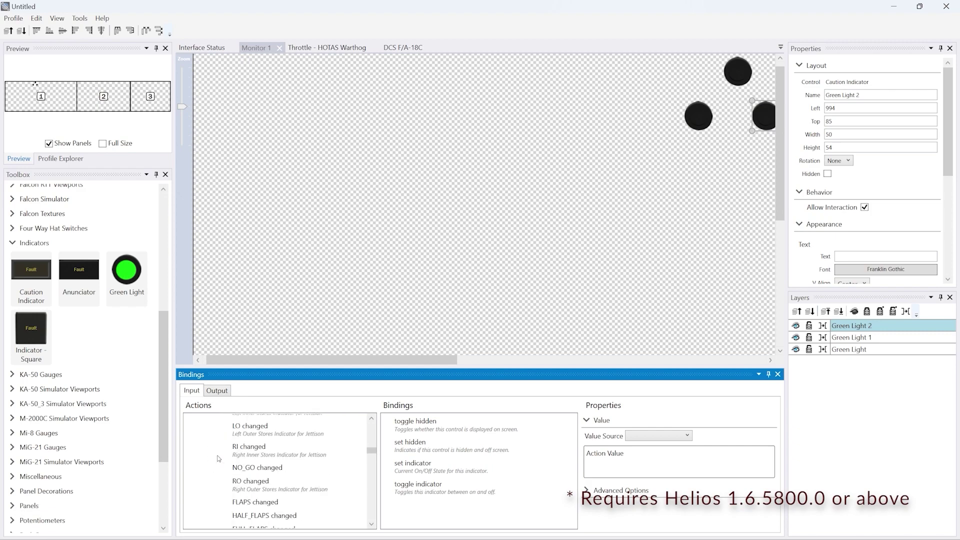
pyautogui.scroll(-2, 219, 458)
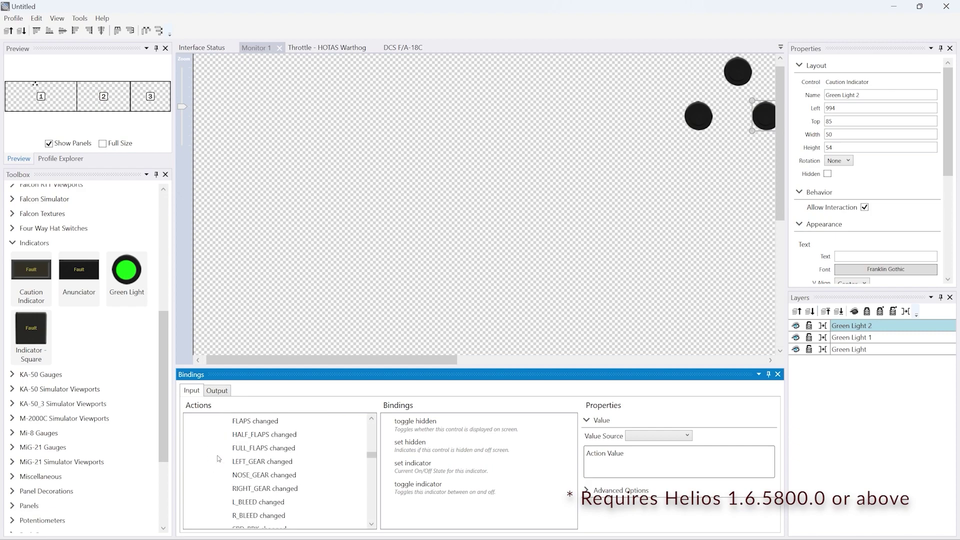
pyautogui.click(266, 491)
pyautogui.moveTo(266, 491); pyautogui.dragTo(404, 470)
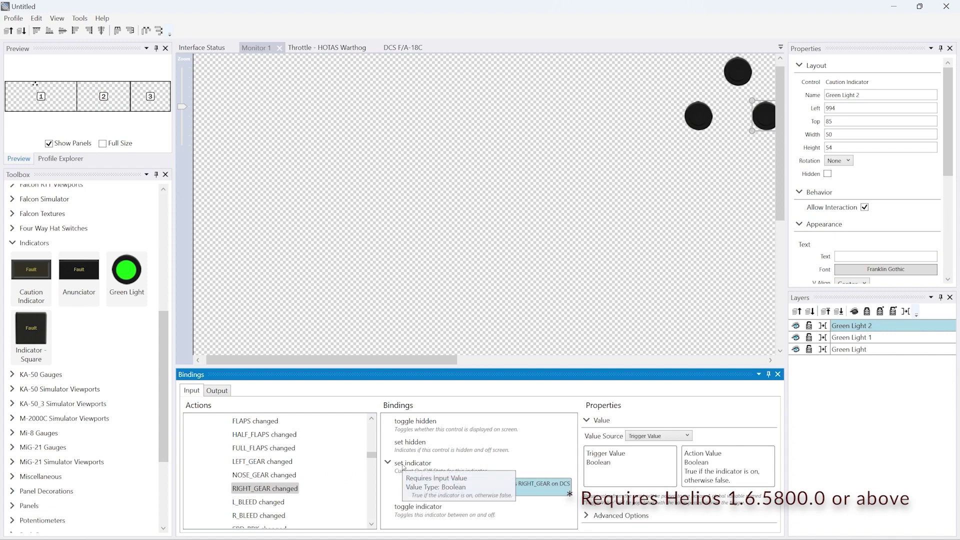
# Bind NOSE_GEAR changed to the top light and LEFT_GEAR changed to the middle light
pyautogui.click(738, 81)
pyautogui.moveTo(281, 475); pyautogui.dragTo(434, 463)
pyautogui.click(698, 120)
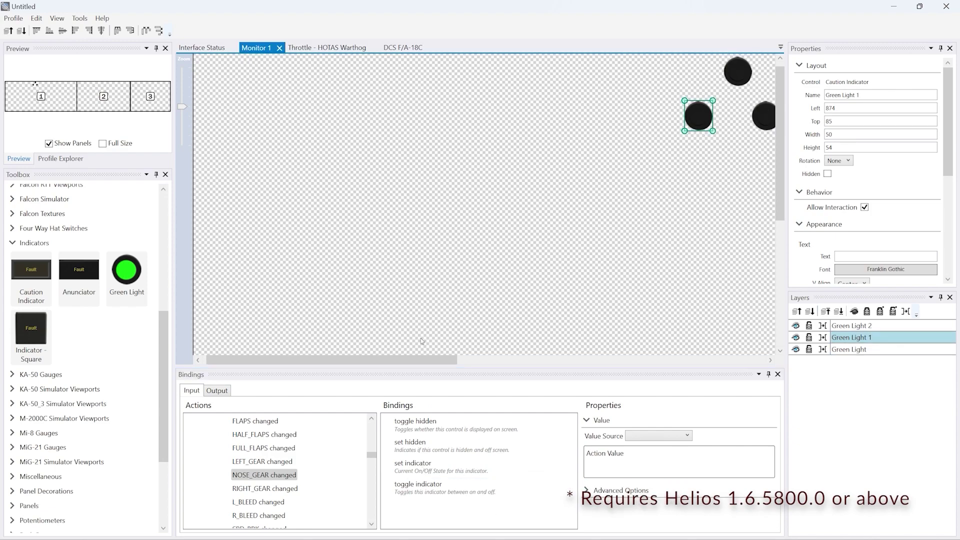
pyautogui.moveTo(271, 464); pyautogui.dragTo(414, 466)
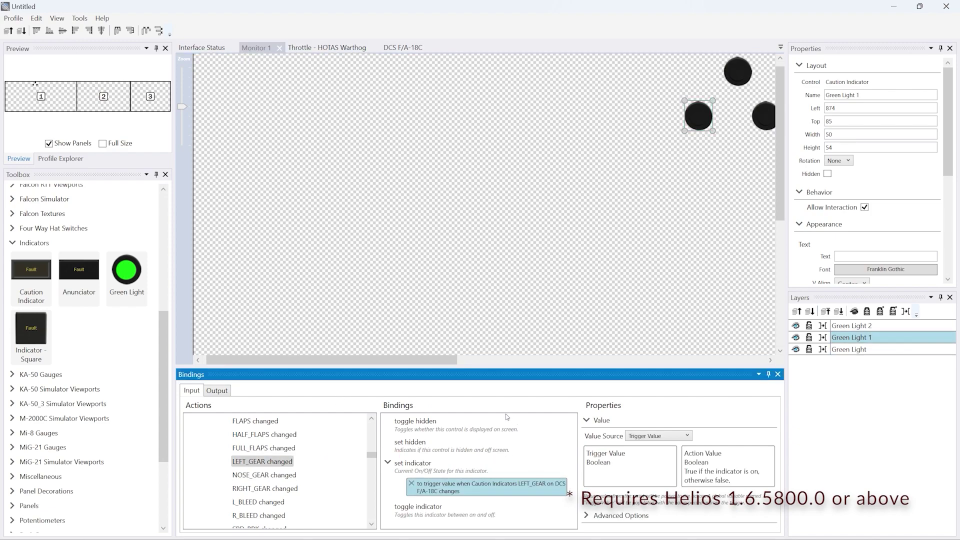
pyautogui.click(12, 477)
# Place a Wire on Monitor 1 and paste two copies, spreading them left, top and right
pyautogui.scroll(-4, 76, 474)
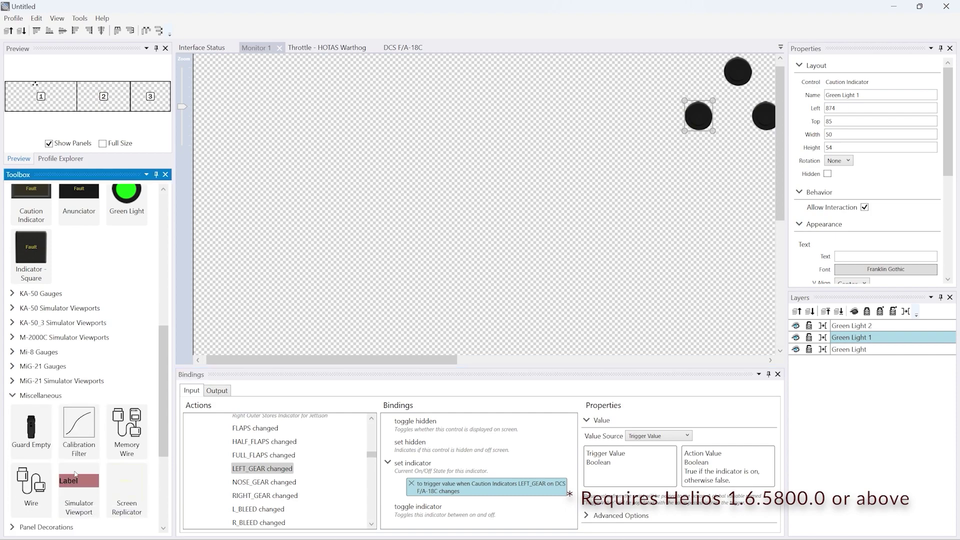
pyautogui.moveTo(31, 463); pyautogui.dragTo(494, 246)
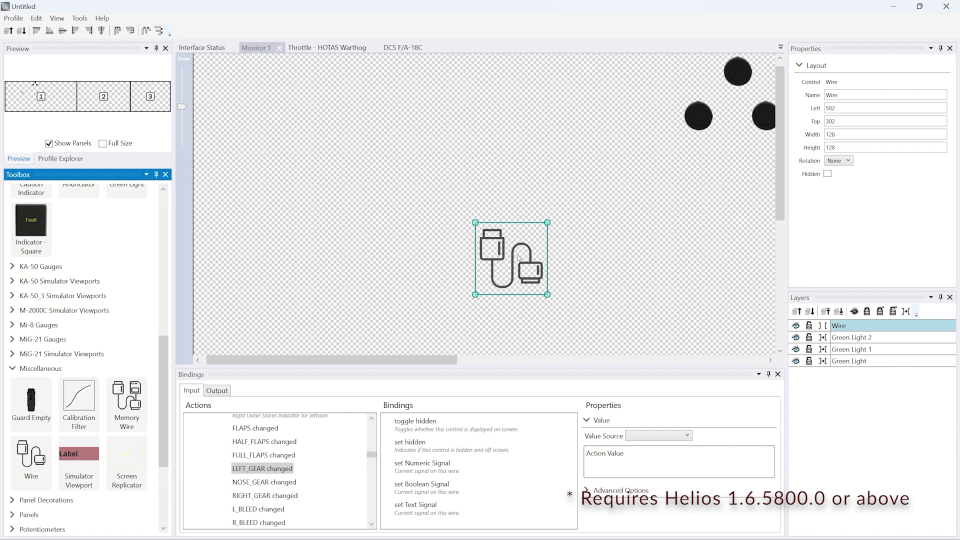
pyautogui.hotkey('ctrl', 'c')
pyautogui.hotkey('ctrl', 'v')
pyautogui.hotkey('ctrl', 'v')
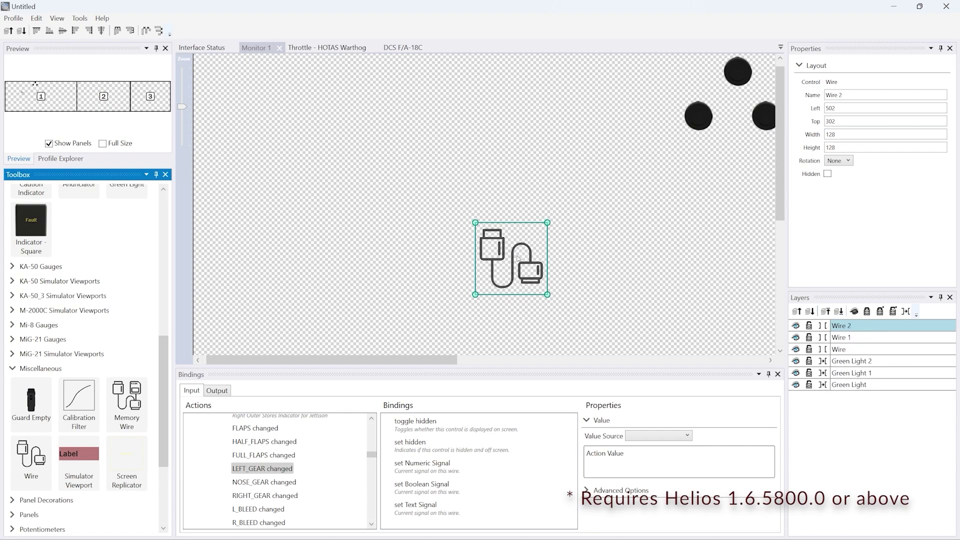
pyautogui.moveTo(528, 265); pyautogui.dragTo(711, 261)
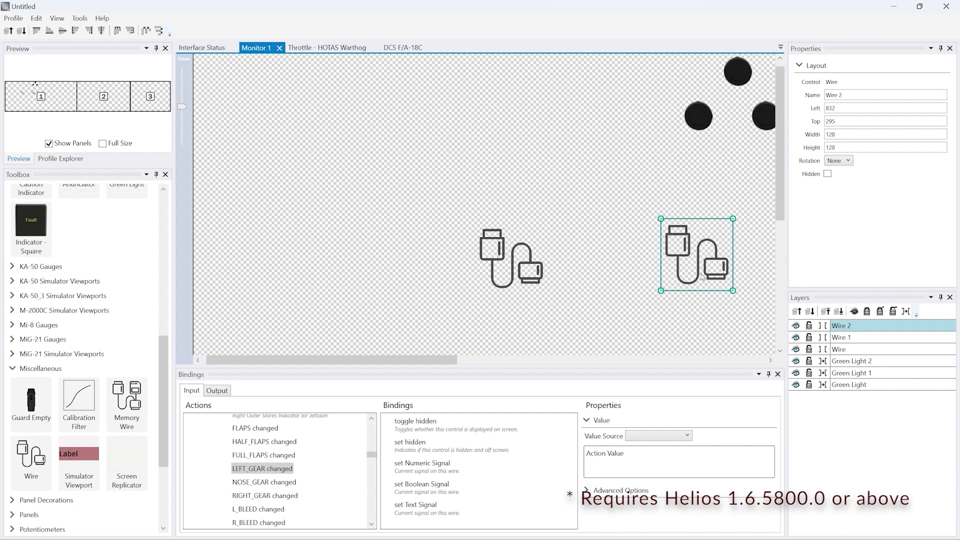
pyautogui.click(514, 280)
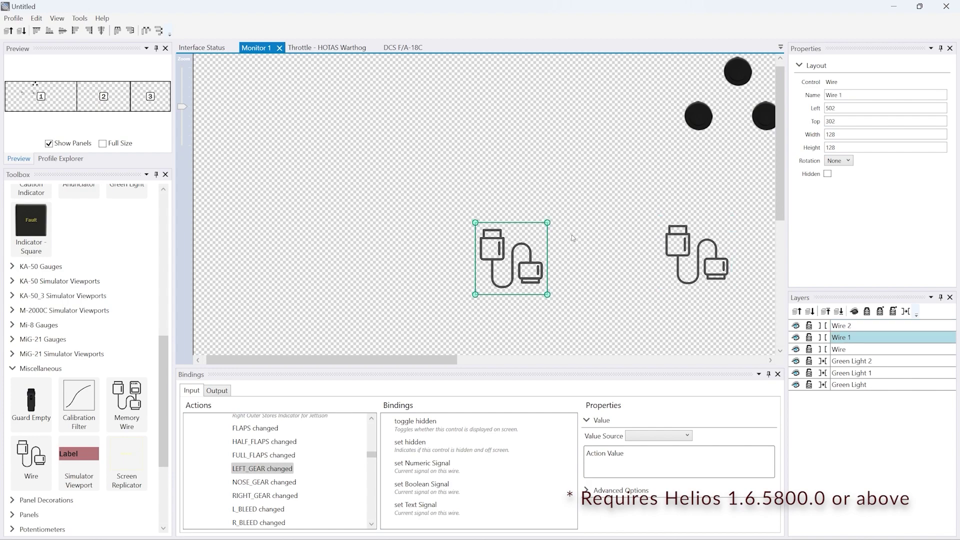
pyautogui.moveTo(518, 256); pyautogui.dragTo(609, 183)
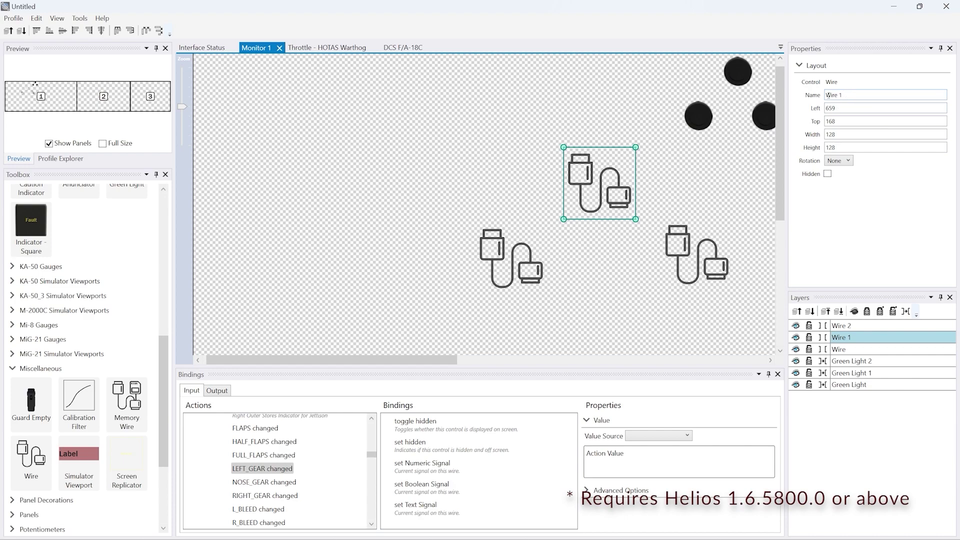
# Name the top, right and left wires Wire Nose, Wire Right and Wire Left
pyautogui.click(839, 94)
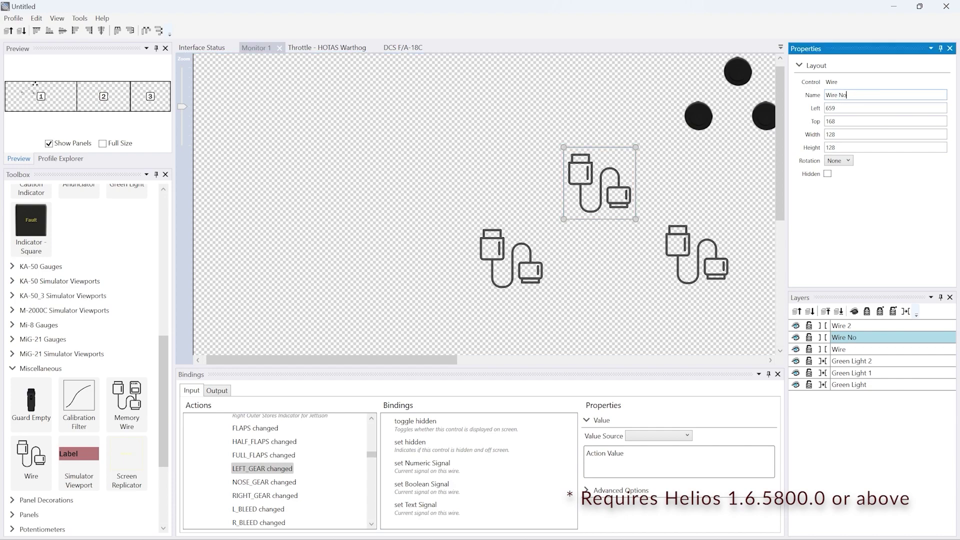
pyautogui.click(708, 266)
pyautogui.click(840, 95)
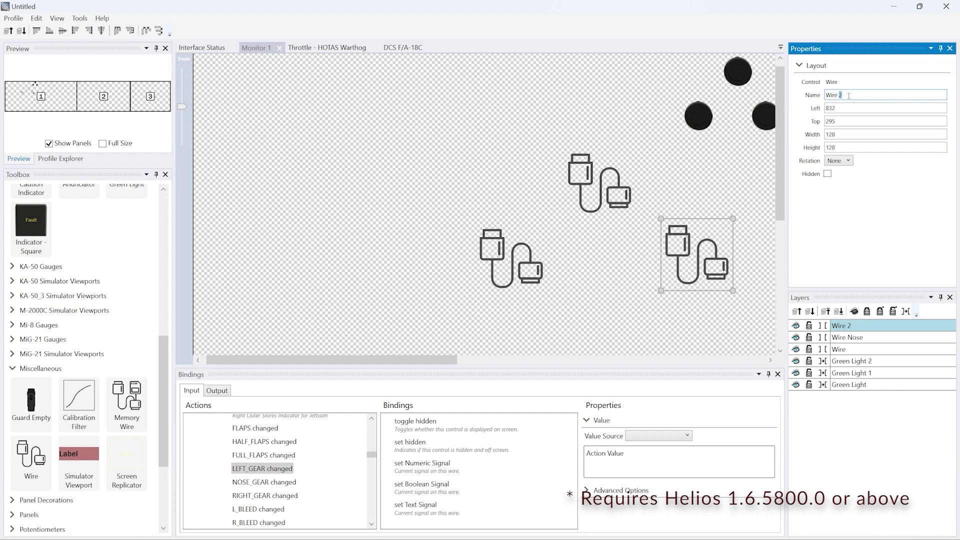
pyautogui.write('Right')
pyautogui.click(530, 278)
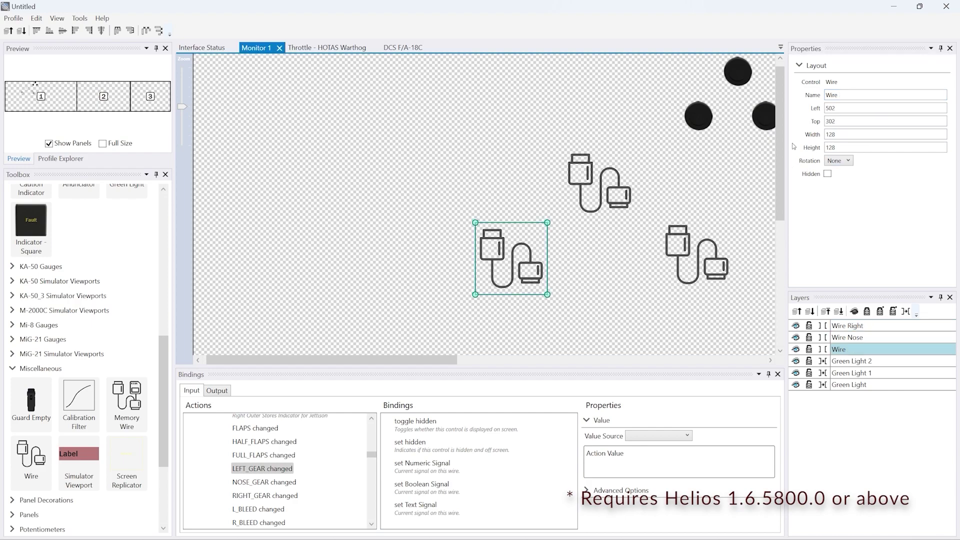
pyautogui.click(857, 93)
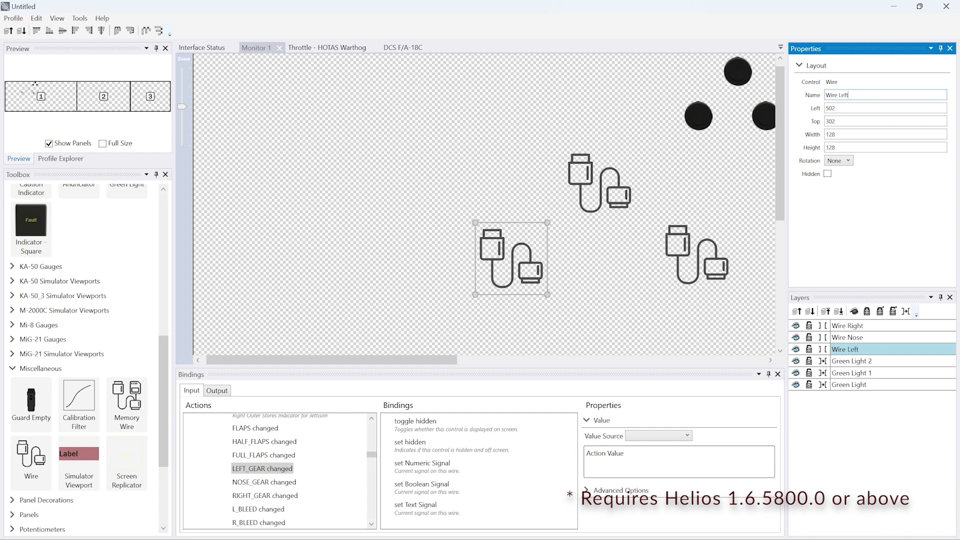
# Bind LEFT_GEAR, NOSE_GEAR and RIGHT_GEAR changed to set Boolean Signal on Wire Left, Nose and Right
pyautogui.click(523, 278)
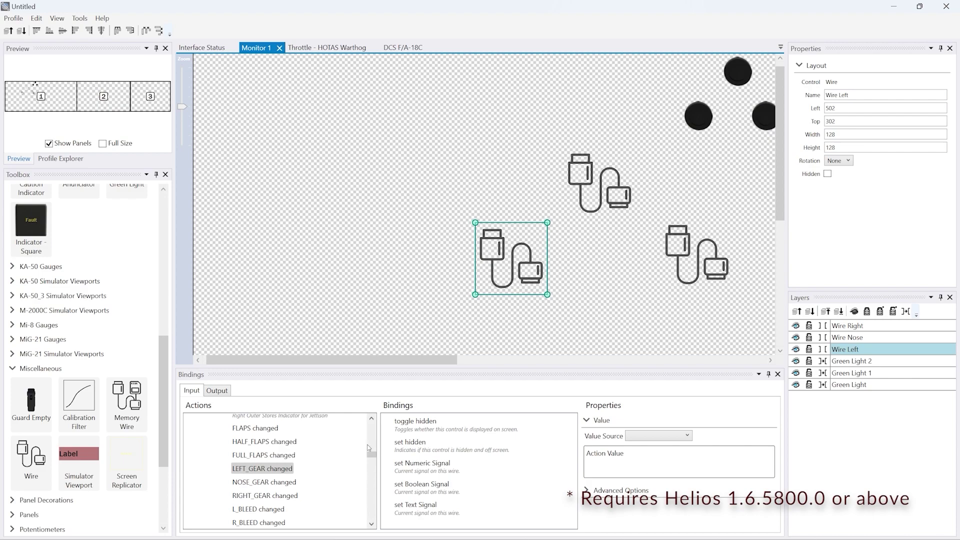
pyautogui.click(262, 474)
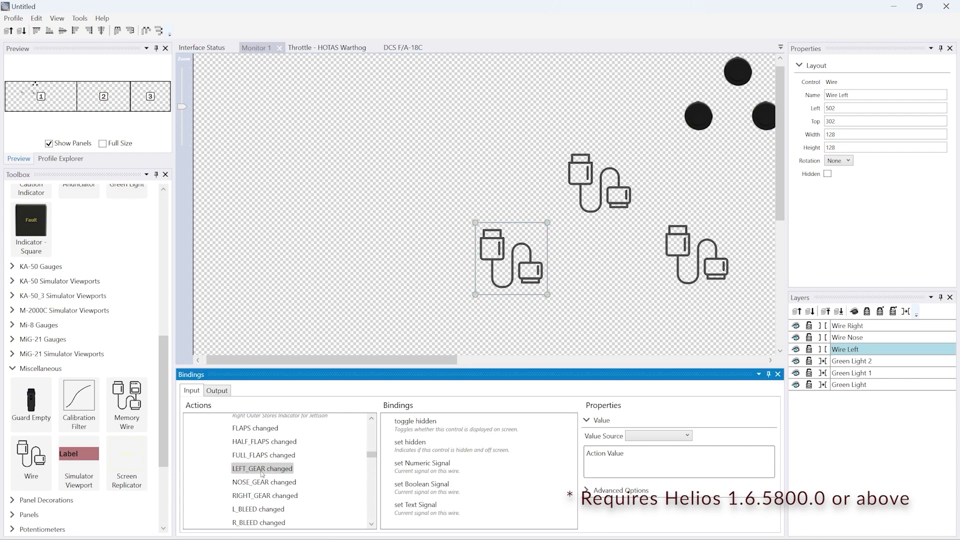
pyautogui.moveTo(262, 473); pyautogui.dragTo(410, 486)
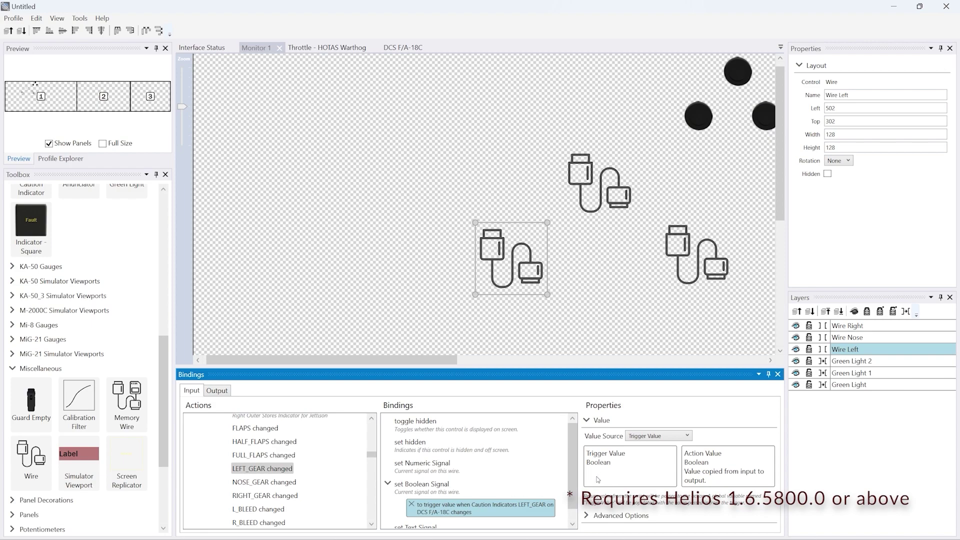
pyautogui.click(585, 194)
pyautogui.click(249, 480)
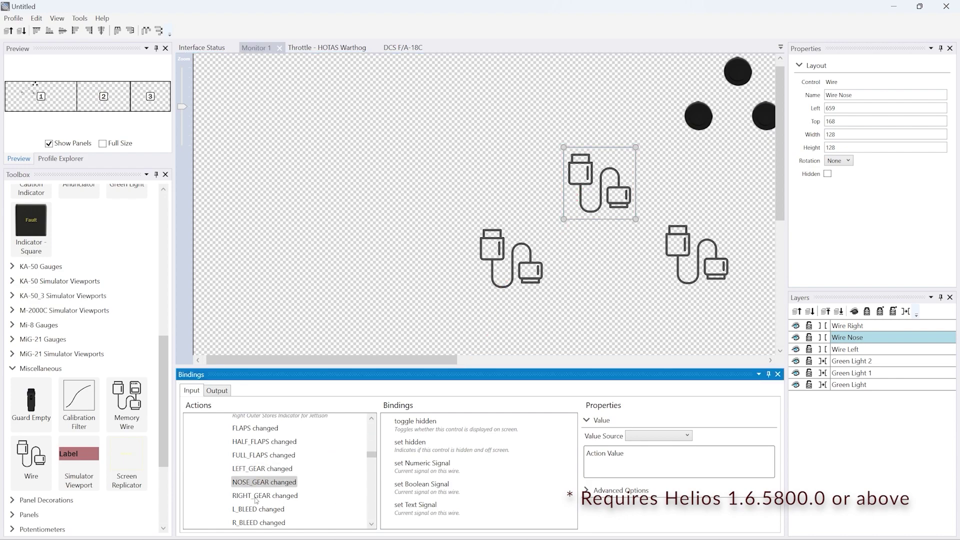
pyautogui.moveTo(393, 483); pyautogui.dragTo(401, 487)
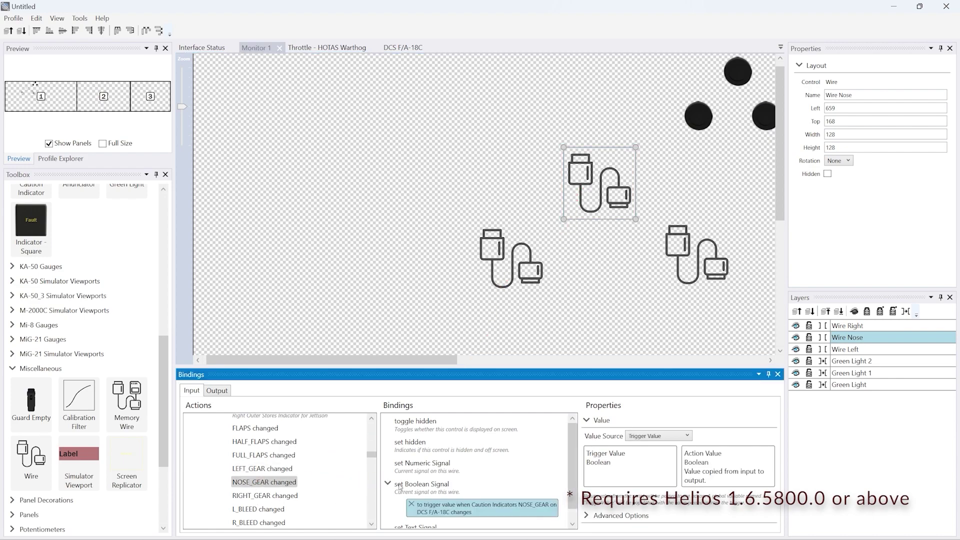
pyautogui.click(700, 266)
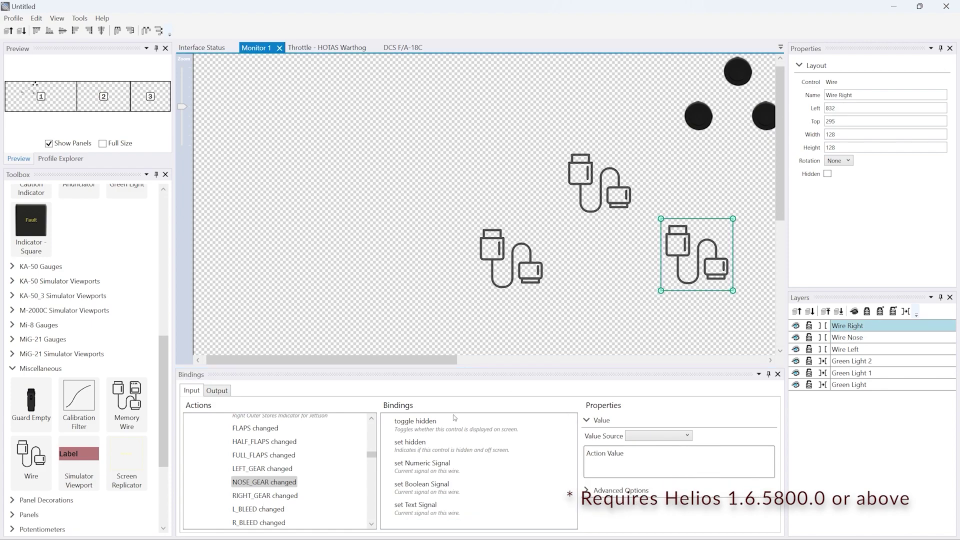
pyautogui.moveTo(250, 497); pyautogui.dragTo(423, 484)
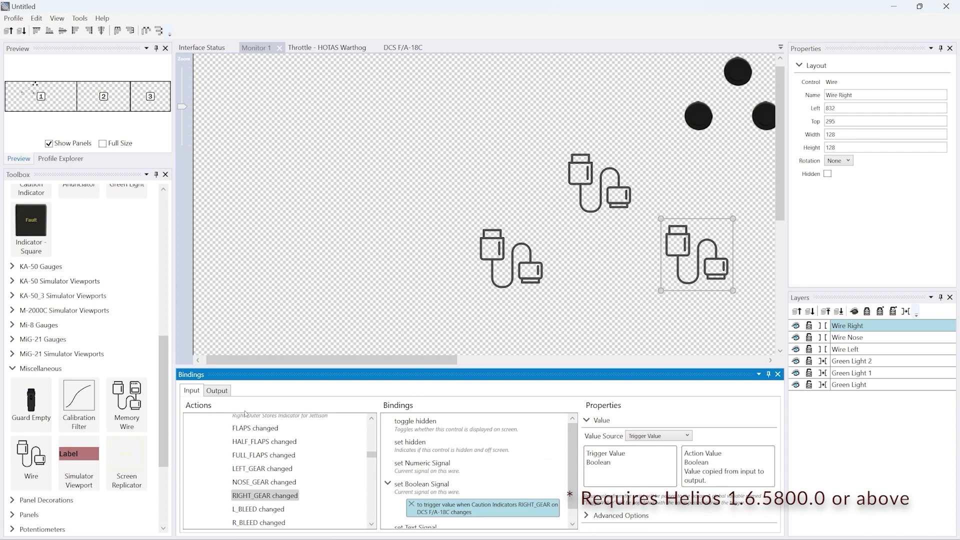
# List the Throttle - HOTAS Warthog indicator actions in the wires' output bindings
pyautogui.click(223, 392)
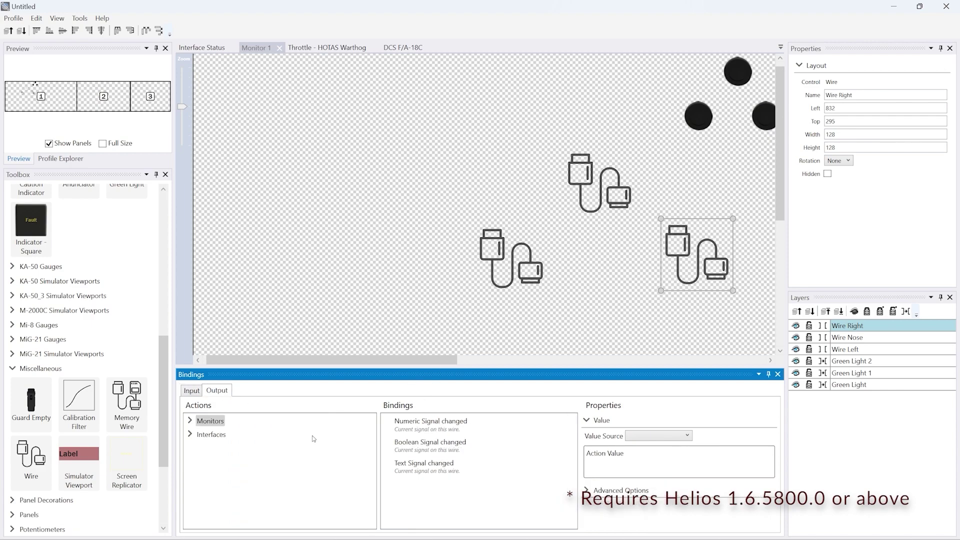
pyautogui.click(190, 434)
pyautogui.click(202, 473)
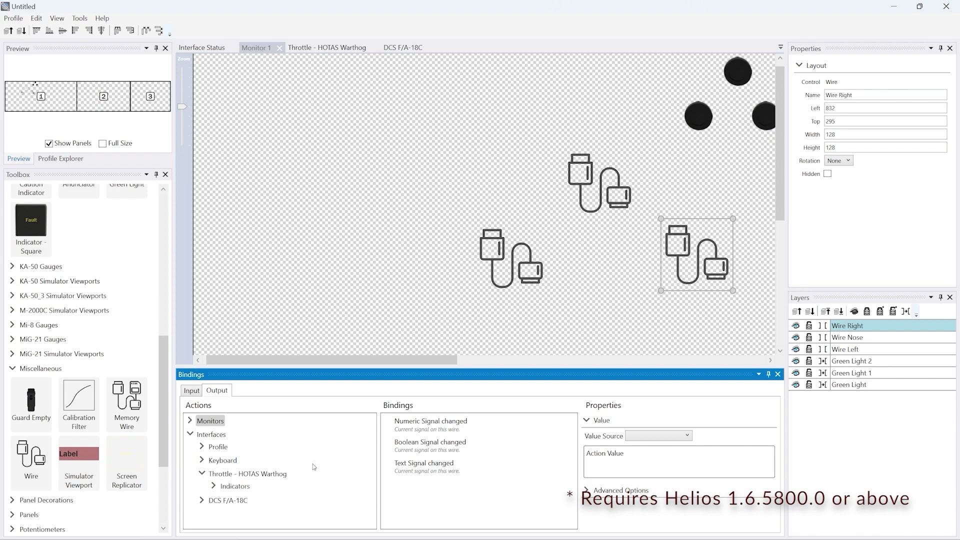
pyautogui.click(214, 486)
pyautogui.scroll(-2, 313, 440)
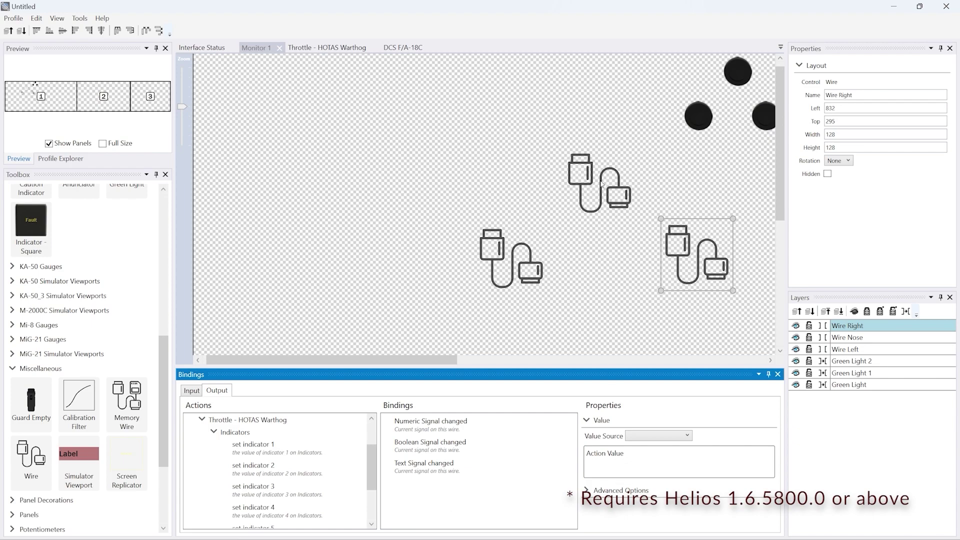
# Make Wire Left, Nose and Right's signal changes set Warthog indicators 1, 2 and 3
pyautogui.click(511, 269)
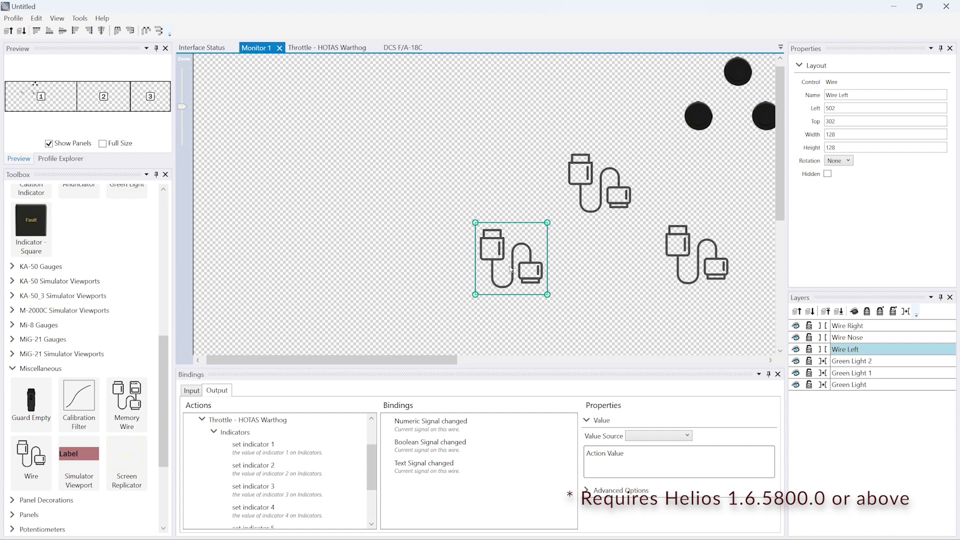
pyautogui.moveTo(271, 448); pyautogui.dragTo(416, 448)
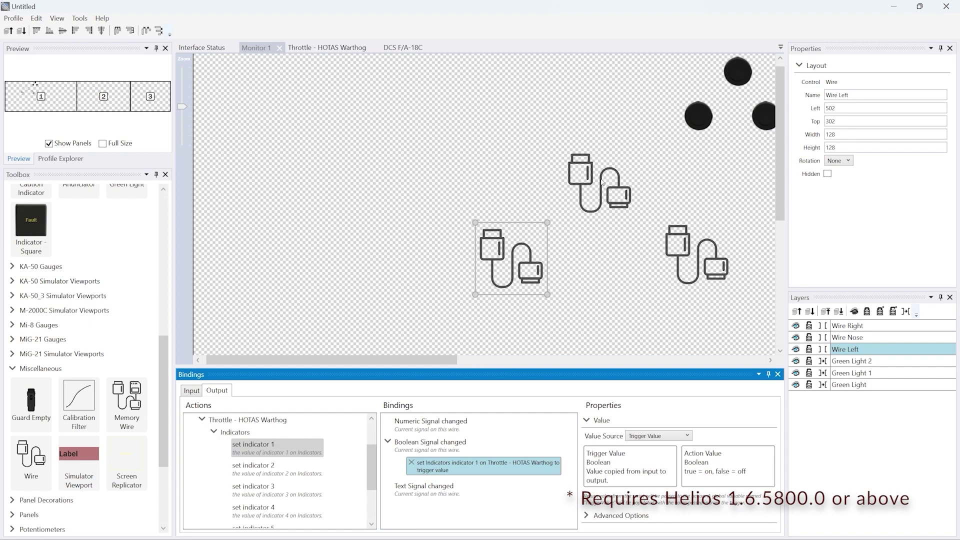
pyautogui.click(600, 181)
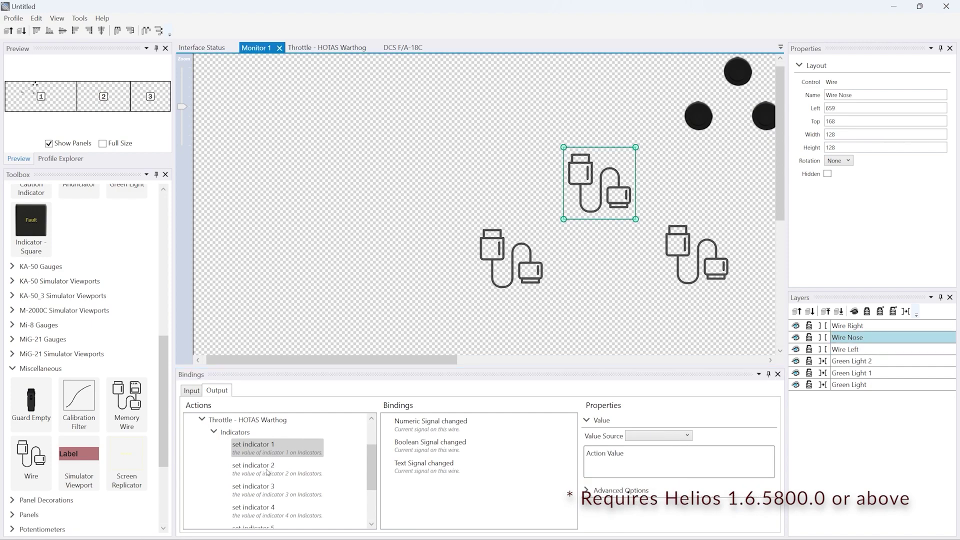
pyautogui.moveTo(267, 471); pyautogui.dragTo(423, 442)
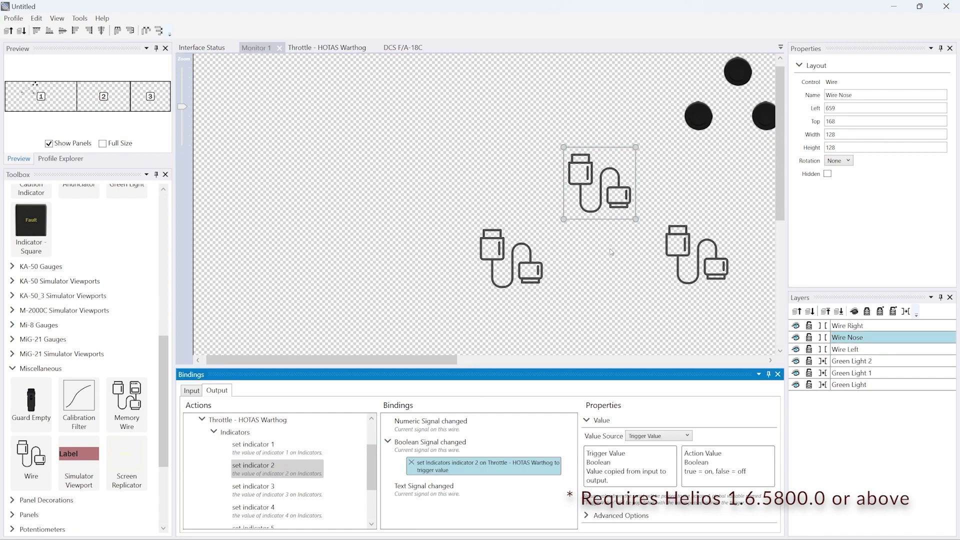
pyautogui.click(684, 249)
pyautogui.moveTo(249, 493); pyautogui.dragTo(436, 452)
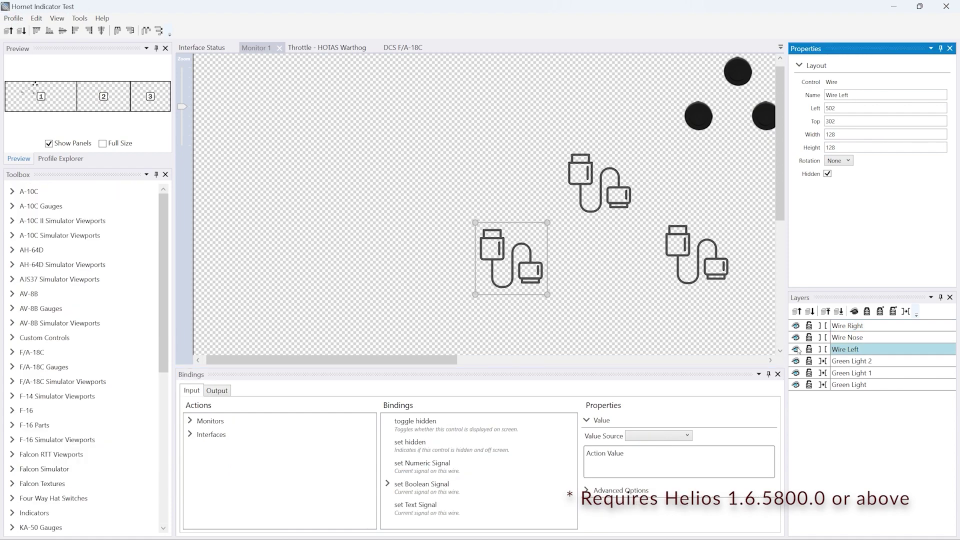
# Turn off the Layers visibility of Wire Left, Nose and Right, then save the Hornet Indicator Test profile
pyautogui.click(796, 349)
pyautogui.click(797, 338)
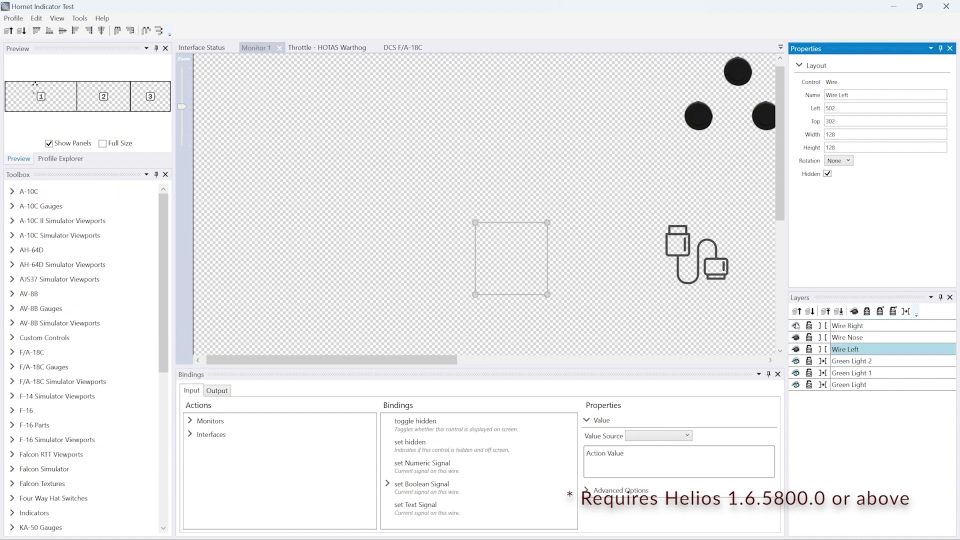
pyautogui.click(796, 326)
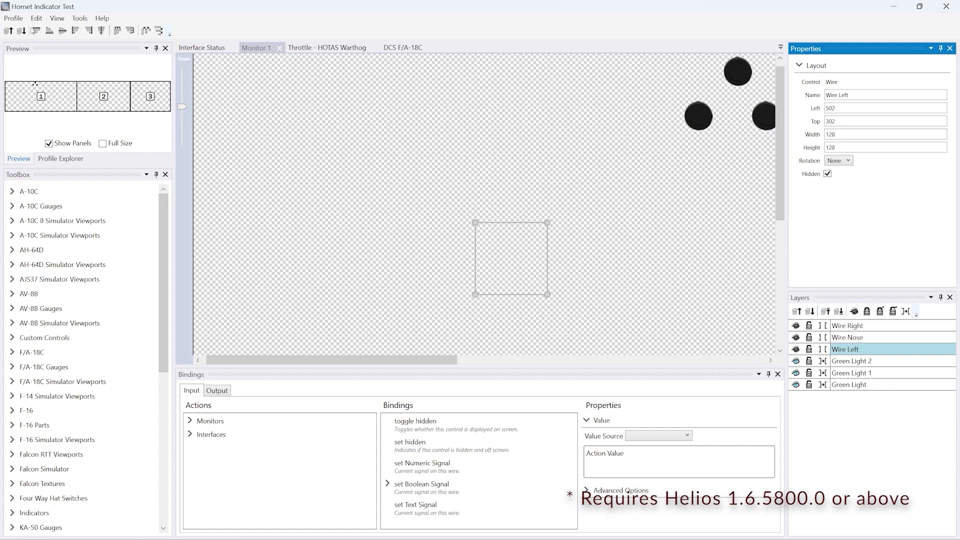
pyautogui.click(14, 18)
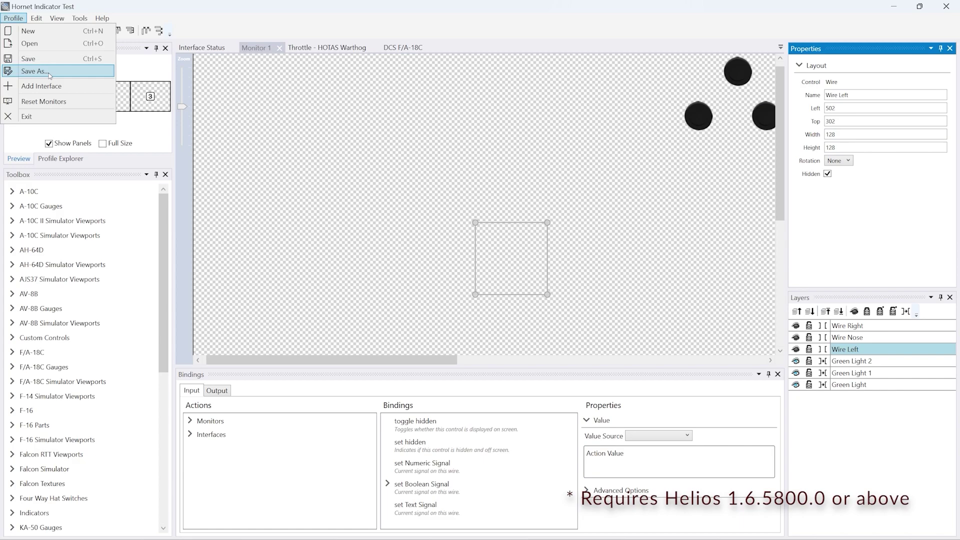
pyautogui.click(39, 64)
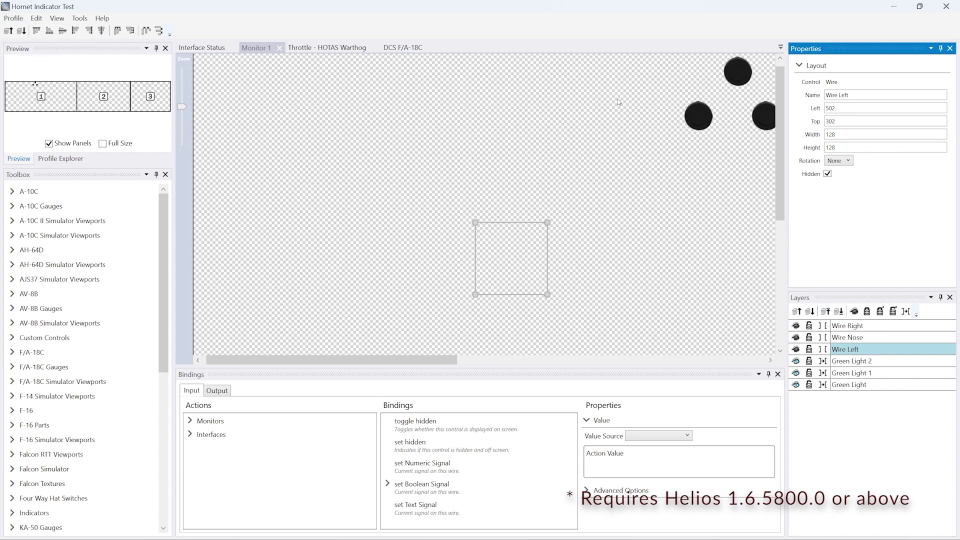